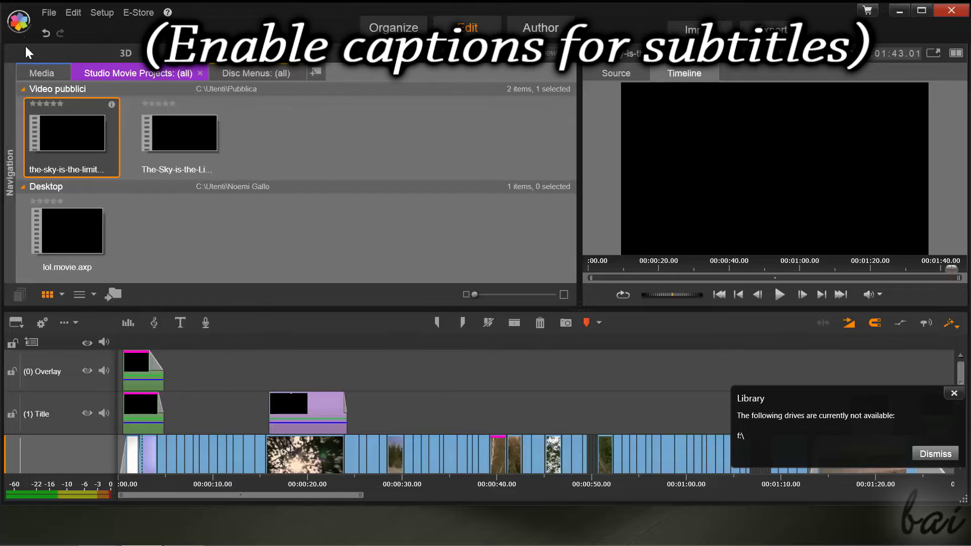
Step: Show Media items, return the timeline playhead to the start, and switch to the Organize workspace
{"action": "left_click", "coordinate": [42, 74]}
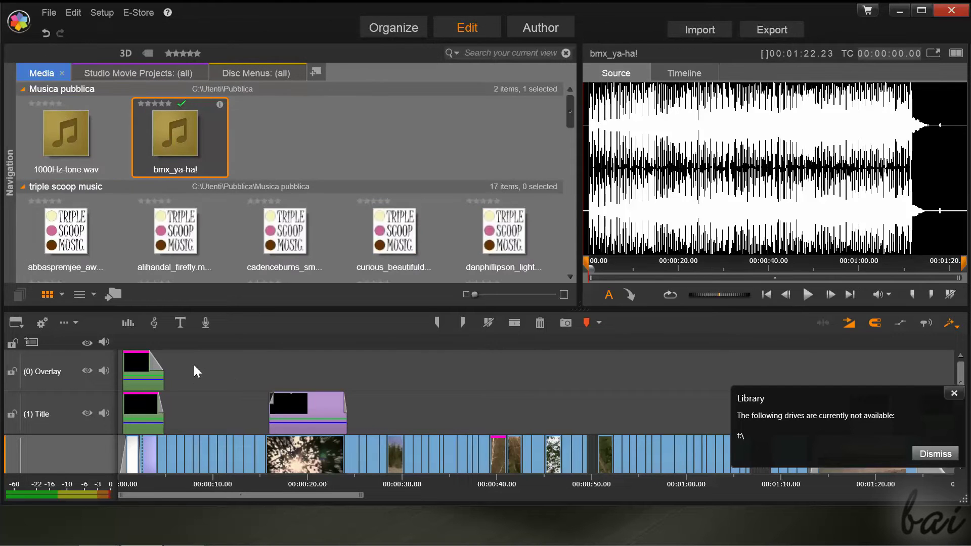
{"action": "left_click", "coordinate": [137, 346]}
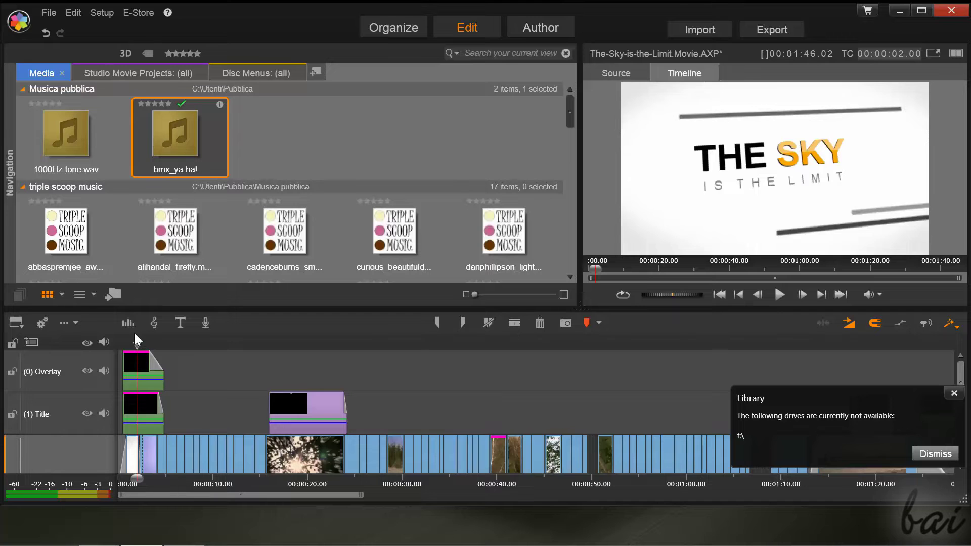
{"action": "left_click", "coordinate": [122, 342]}
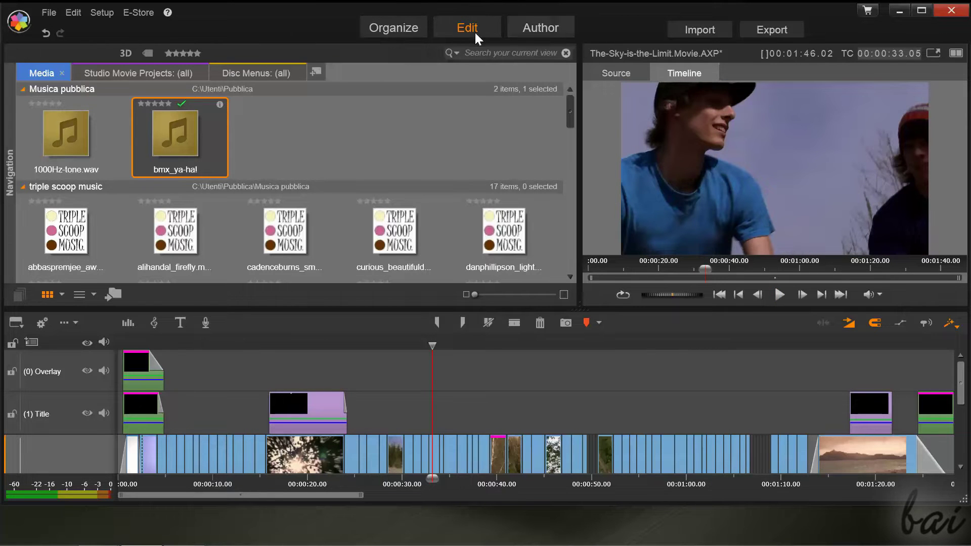
{"action": "left_click", "coordinate": [392, 30]}
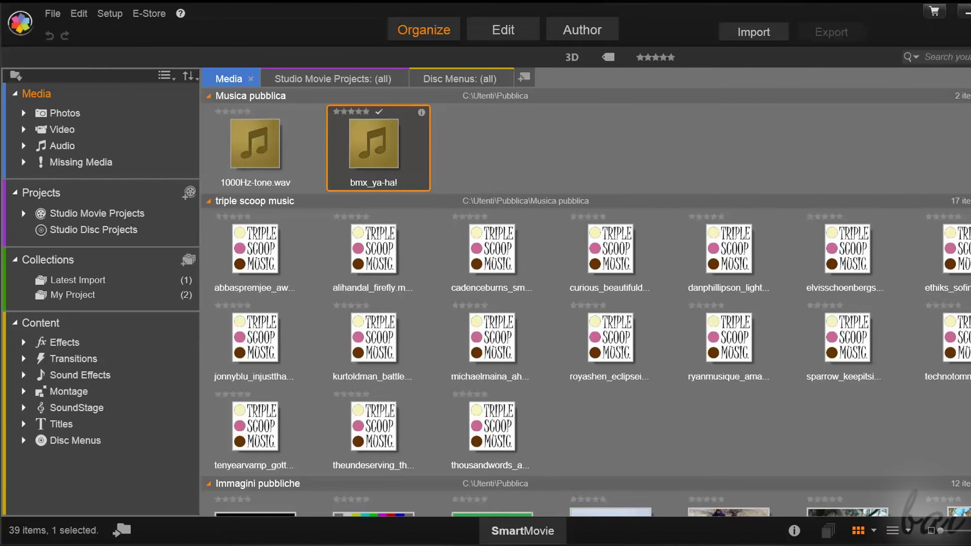
Step: Scroll through the Media library, then list the Content library of effects and titles
{"action": "scroll", "coordinate": [586, 309], "scroll_direction": "down", "scroll_amount": 4}
{"action": "left_click", "coordinate": [39, 92]}
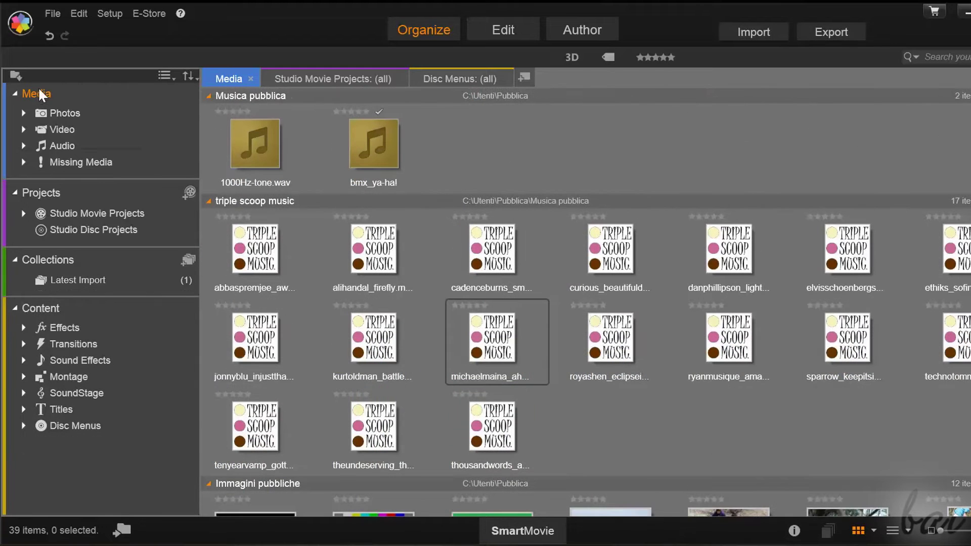
{"action": "left_click", "coordinate": [44, 309]}
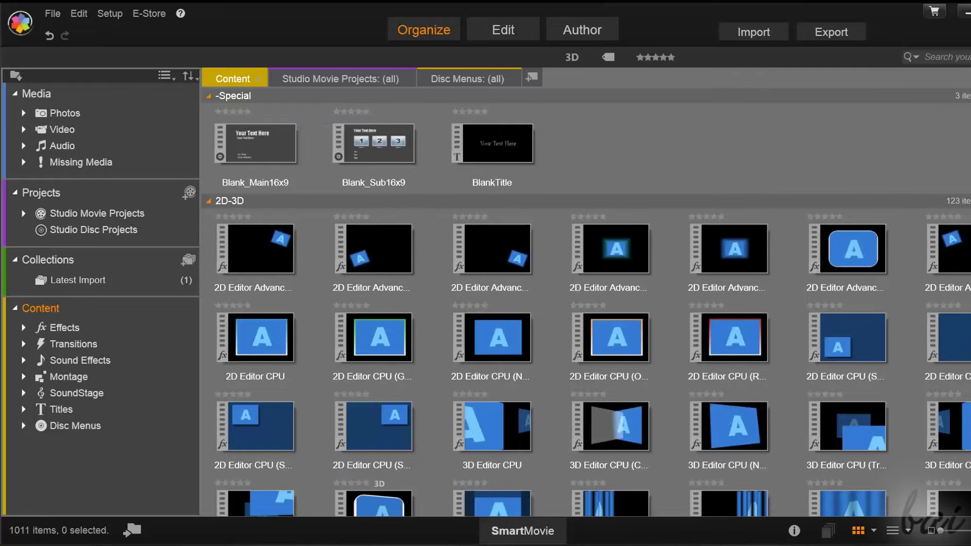
{"action": "scroll", "coordinate": [586, 306], "scroll_direction": "down", "scroll_amount": 1}
{"action": "scroll", "coordinate": [585, 307], "scroll_direction": "down", "scroll_amount": 5}
Step: Browse the Latest Import and My Project collections, then show the project folders
{"action": "left_click", "coordinate": [36, 94]}
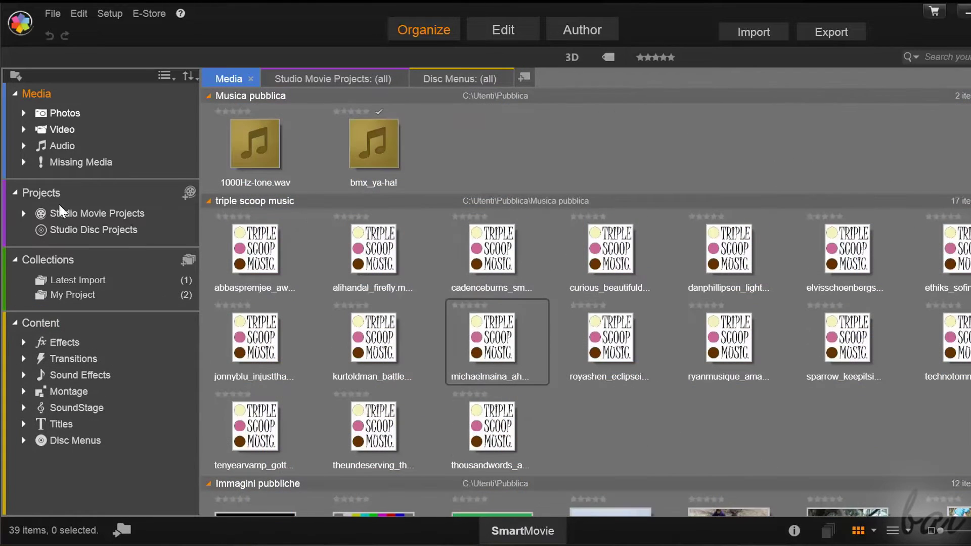
{"action": "left_click", "coordinate": [41, 260]}
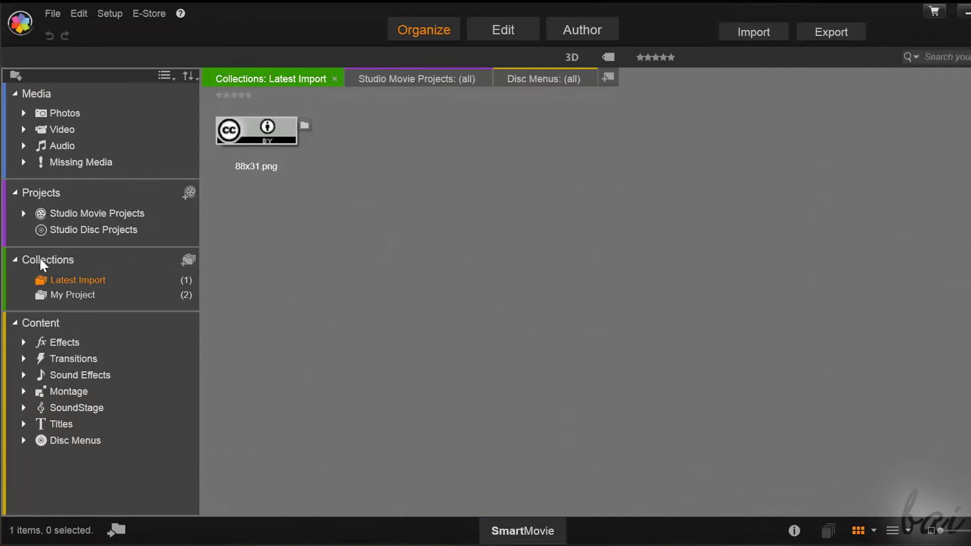
{"action": "left_click", "coordinate": [51, 298]}
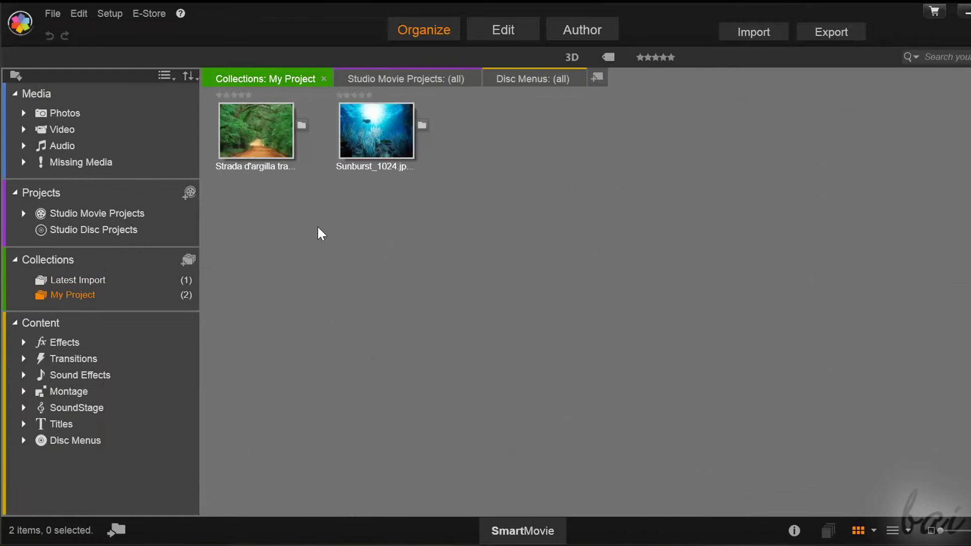
{"action": "left_click", "coordinate": [36, 94]}
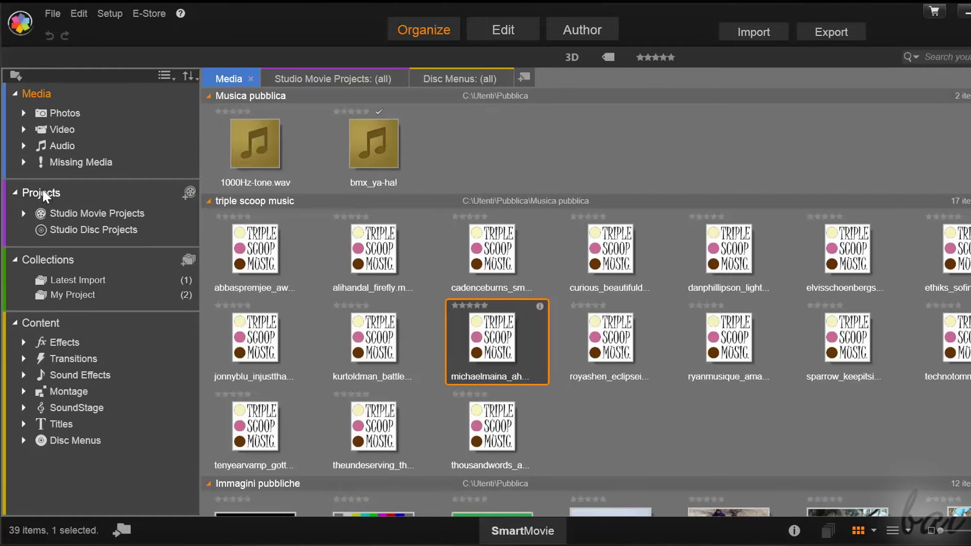
{"action": "left_click", "coordinate": [45, 195]}
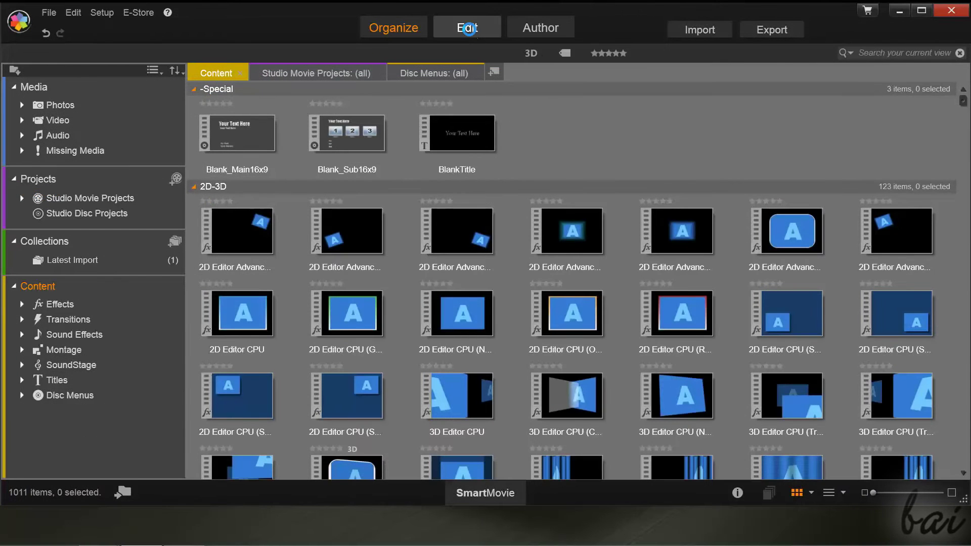
Step: Play the movie in Edit, try Author and accept the disc conversion, then return to Edit
{"action": "left_click", "coordinate": [470, 28]}
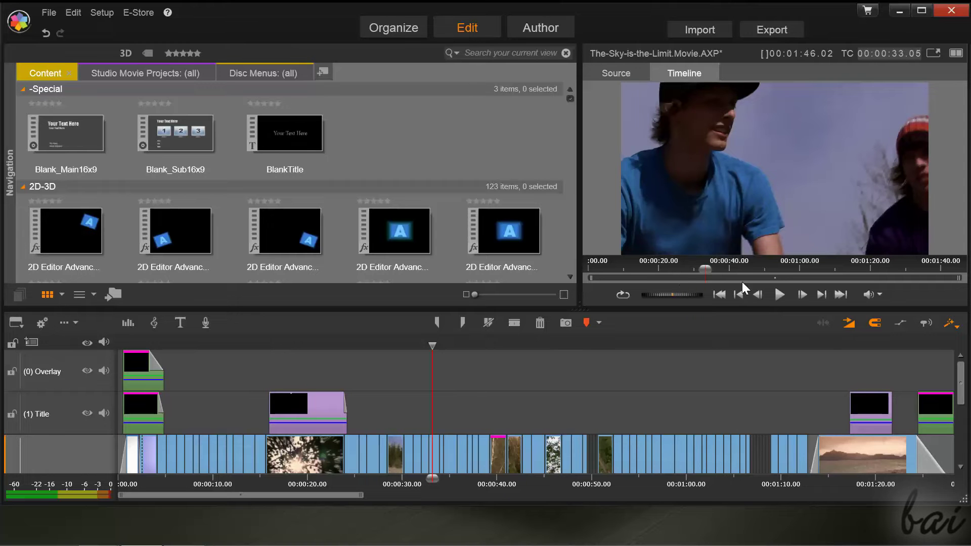
{"action": "left_click", "coordinate": [778, 295]}
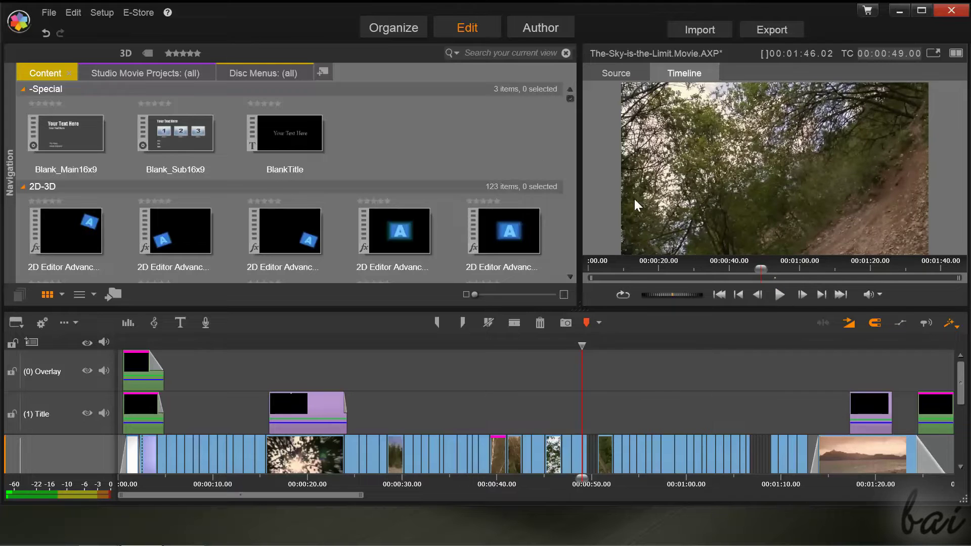
{"action": "left_click", "coordinate": [535, 23]}
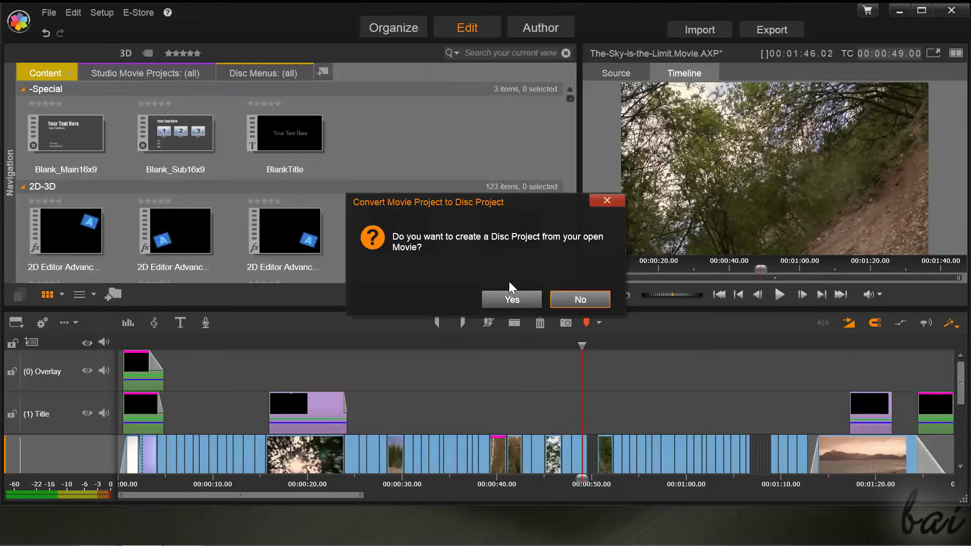
{"action": "left_click", "coordinate": [512, 299]}
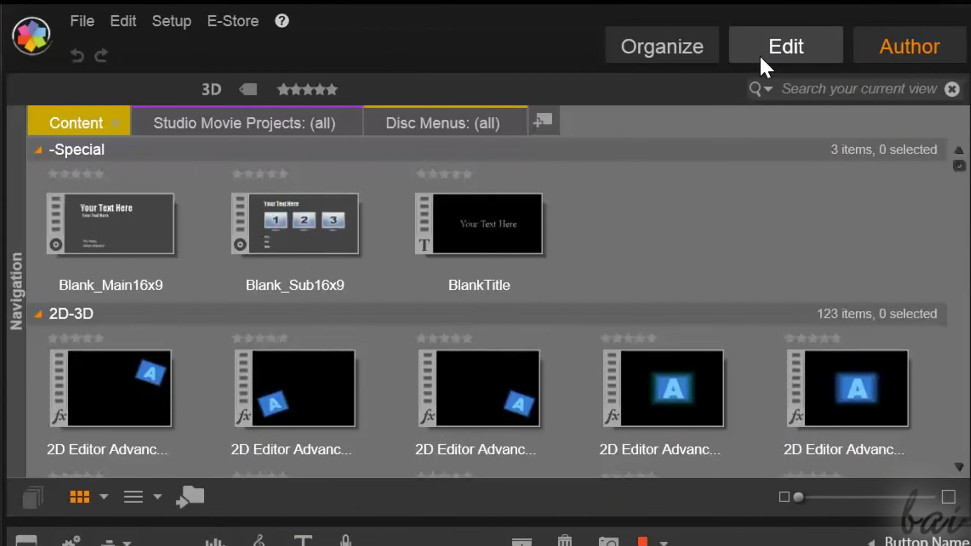
{"action": "left_click", "coordinate": [451, 32]}
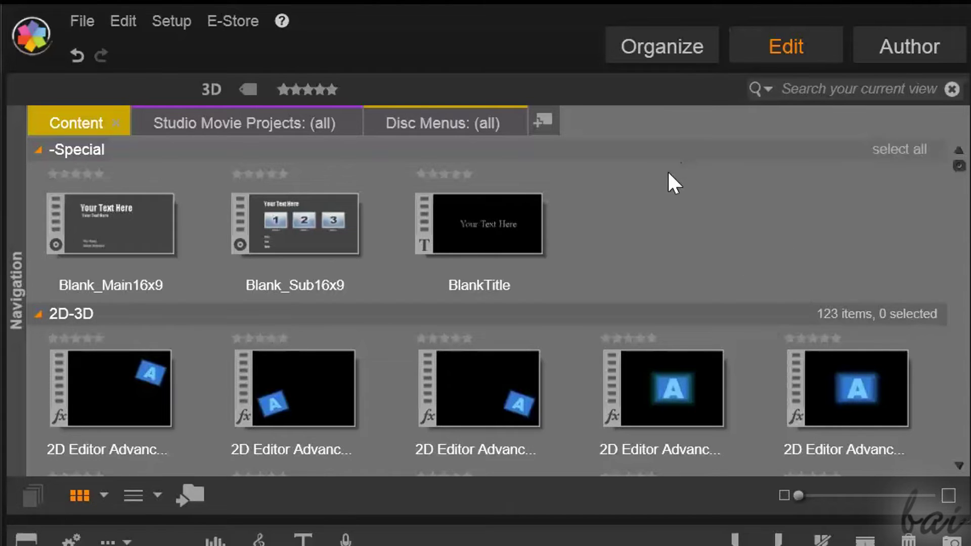
Step: Switch the library to Media, enlarge thumbnails, and scroll down to the Immagini pubbliche images
{"action": "mouse_move", "coordinate": [181, 353]}
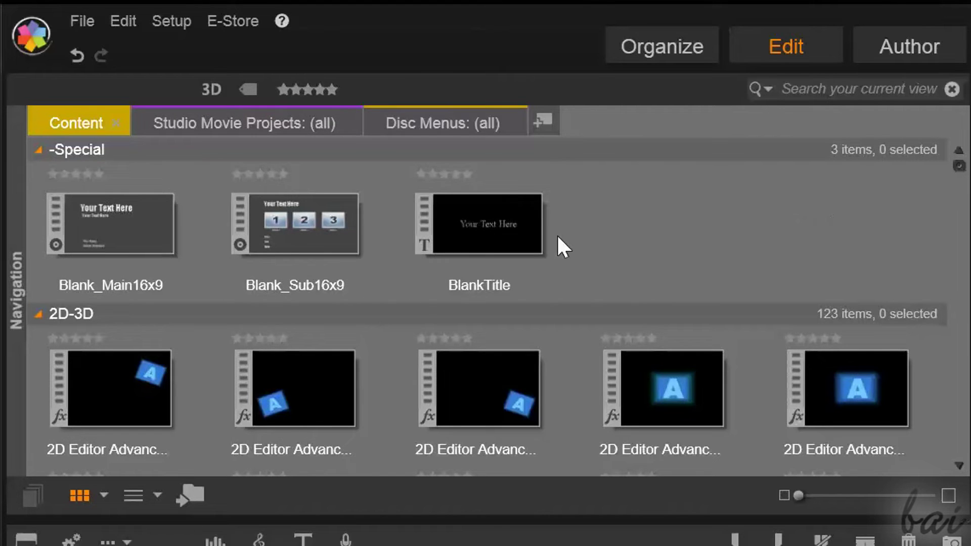
{"action": "mouse_move", "coordinate": [187, 115]}
{"action": "left_click", "coordinate": [38, 127]}
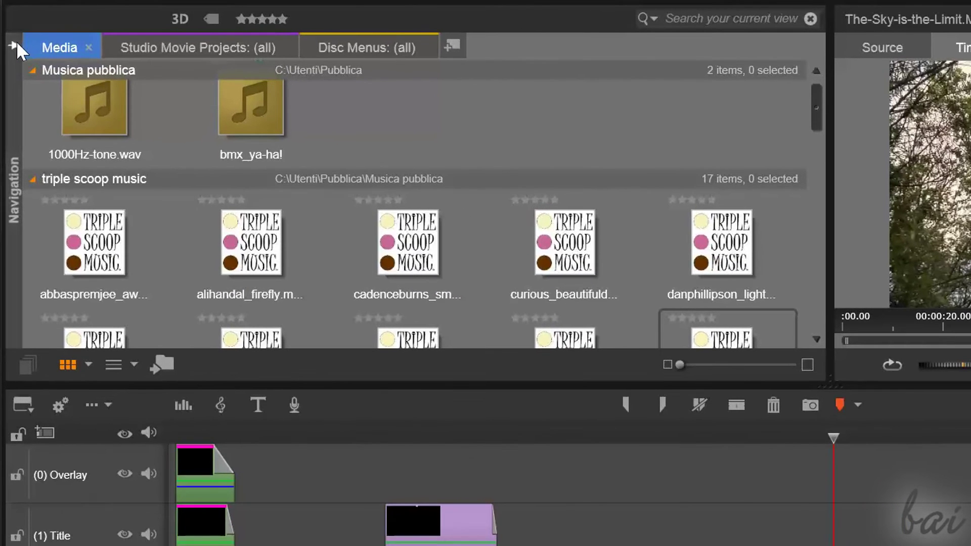
{"action": "left_click", "coordinate": [18, 66]}
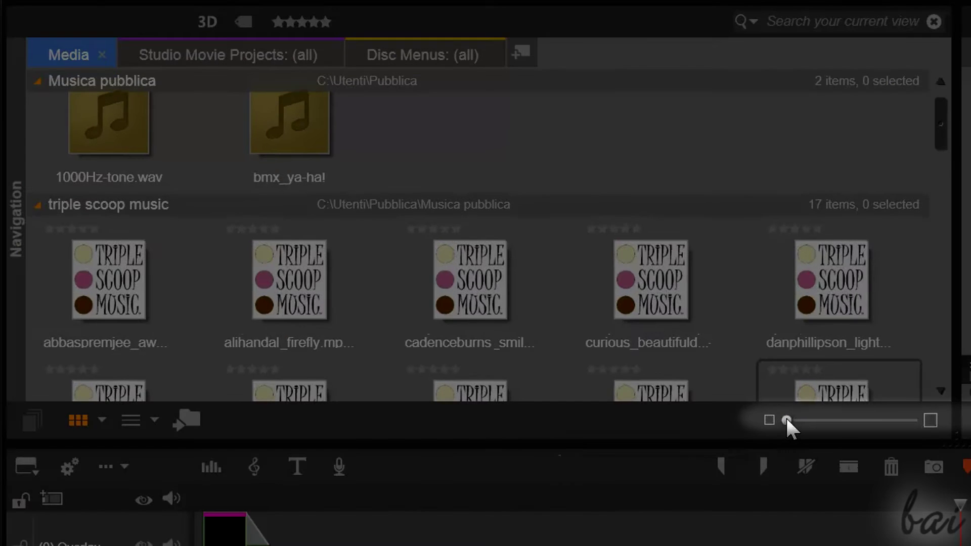
{"action": "left_click_drag", "start_coordinate": [786, 420], "coordinate": [853, 420]}
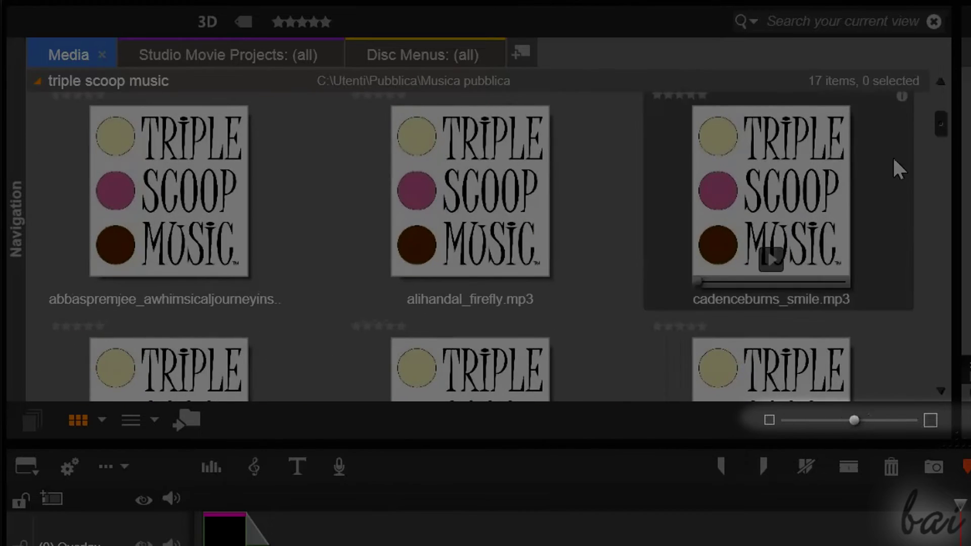
{"action": "left_click_drag", "start_coordinate": [940, 117], "coordinate": [943, 241]}
Step: Shrink the thumbnails and preview The-Sky-is-the-Limit photos 01, 05, 04 and 08 in the player
{"action": "left_click_drag", "start_coordinate": [853, 421], "coordinate": [814, 420]}
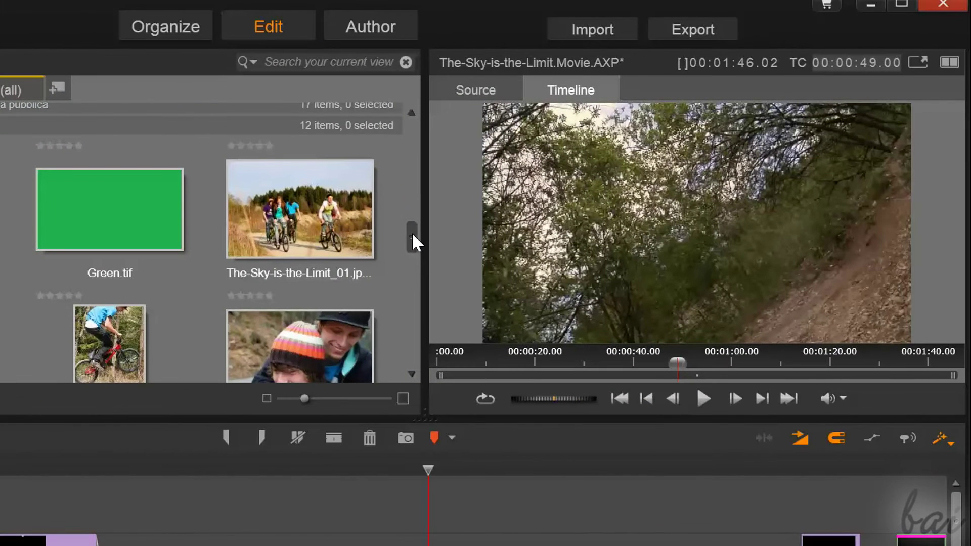
{"action": "mouse_move", "coordinate": [306, 213]}
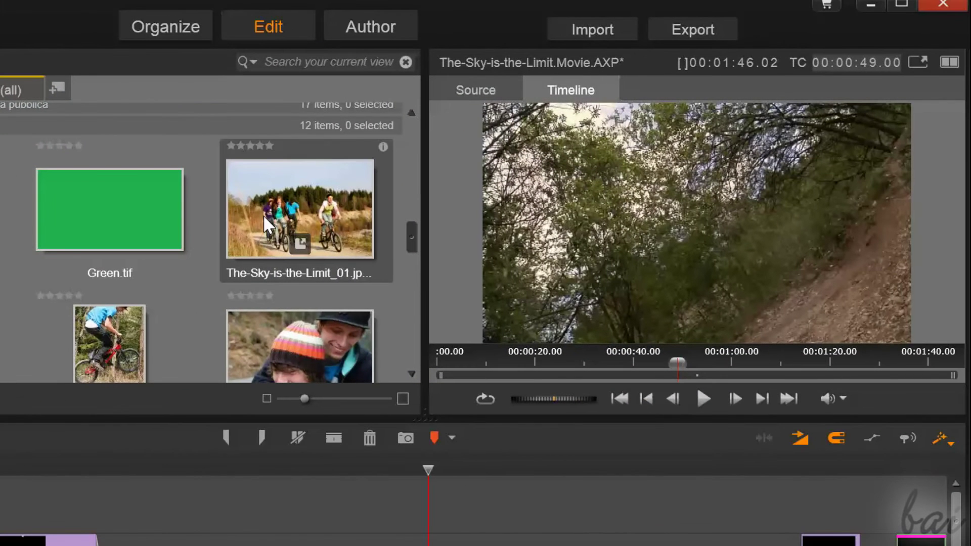
{"action": "left_click", "coordinate": [269, 218]}
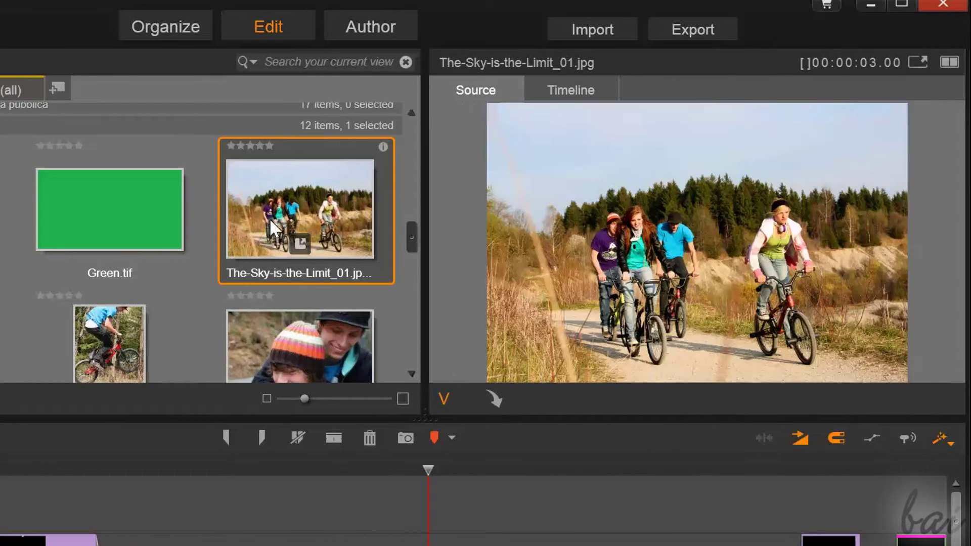
{"action": "left_click_drag", "start_coordinate": [409, 229], "coordinate": [413, 245]}
{"action": "left_click", "coordinate": [353, 273]}
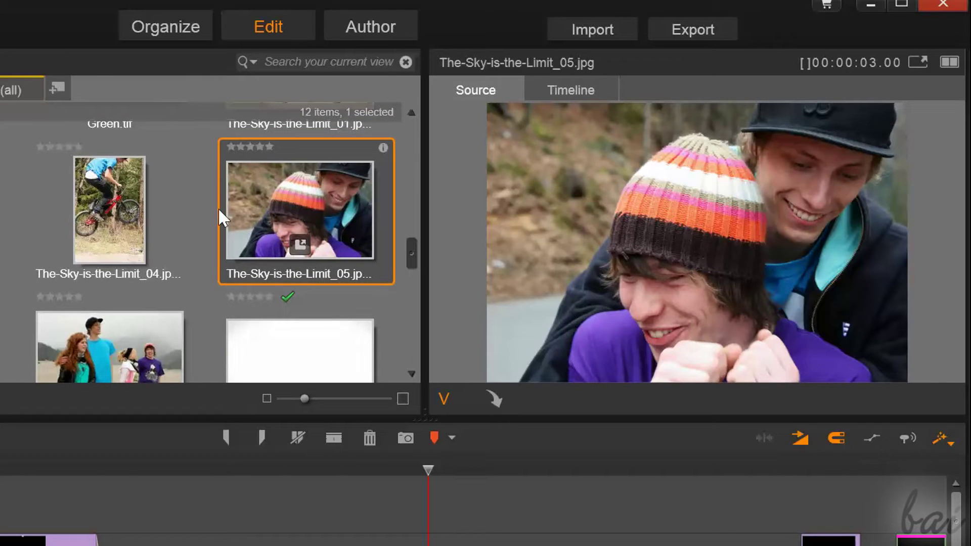
{"action": "left_click", "coordinate": [125, 234]}
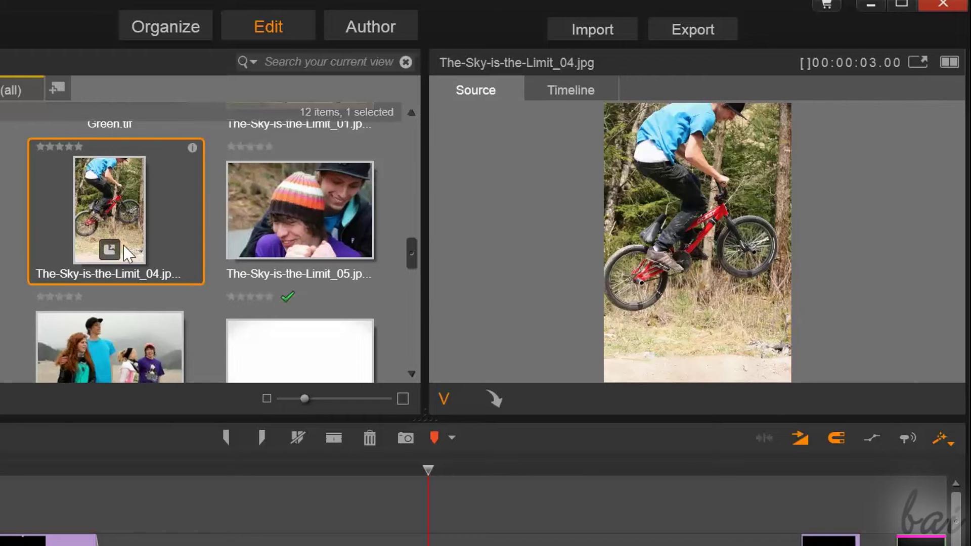
{"action": "left_click", "coordinate": [149, 343]}
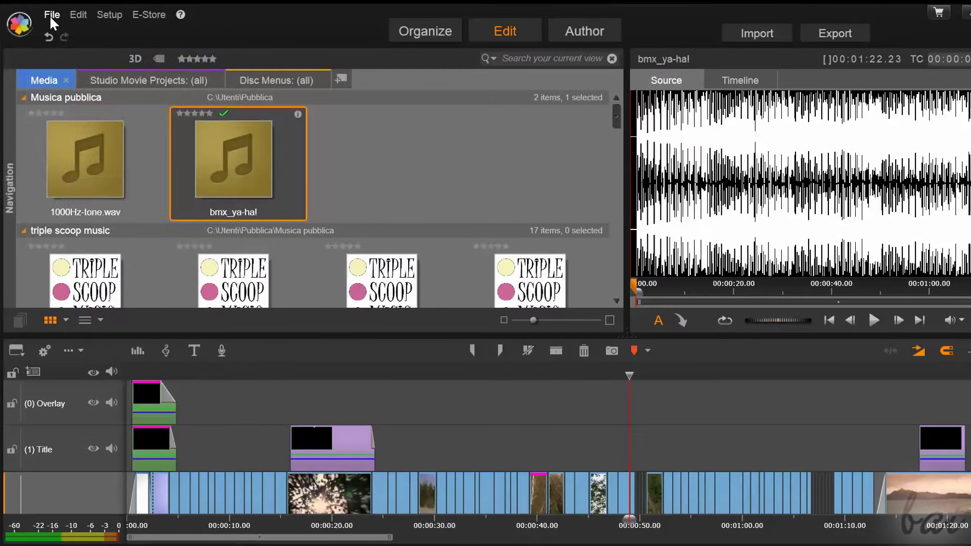
Step: Create a new empty movie via File > New > Movie and launch the Studio Importer
{"action": "left_click", "coordinate": [50, 15]}
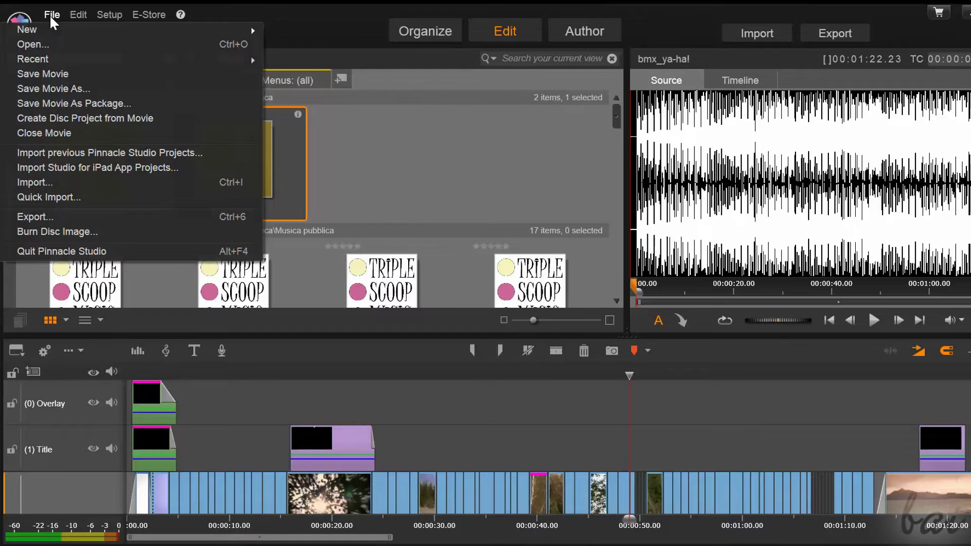
{"action": "mouse_move", "coordinate": [50, 27]}
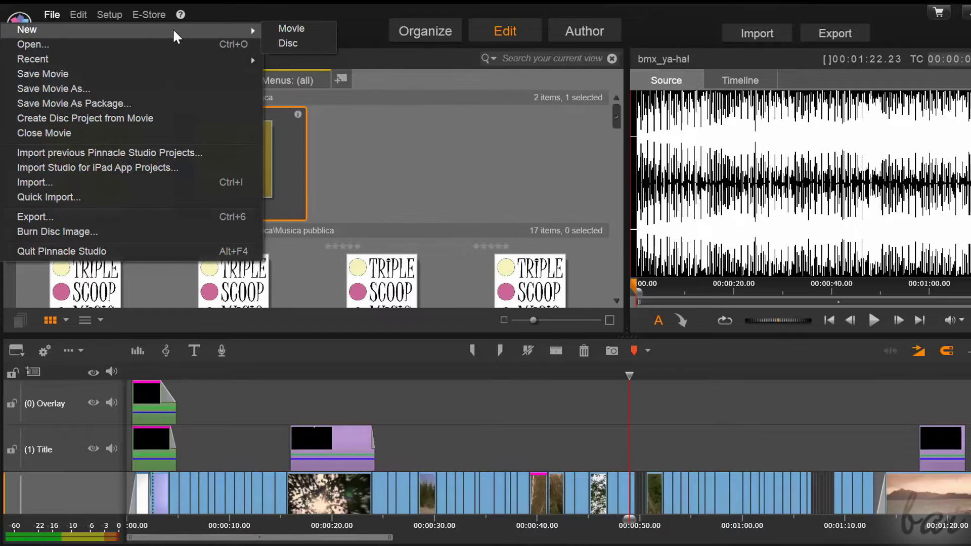
{"action": "left_click", "coordinate": [289, 30]}
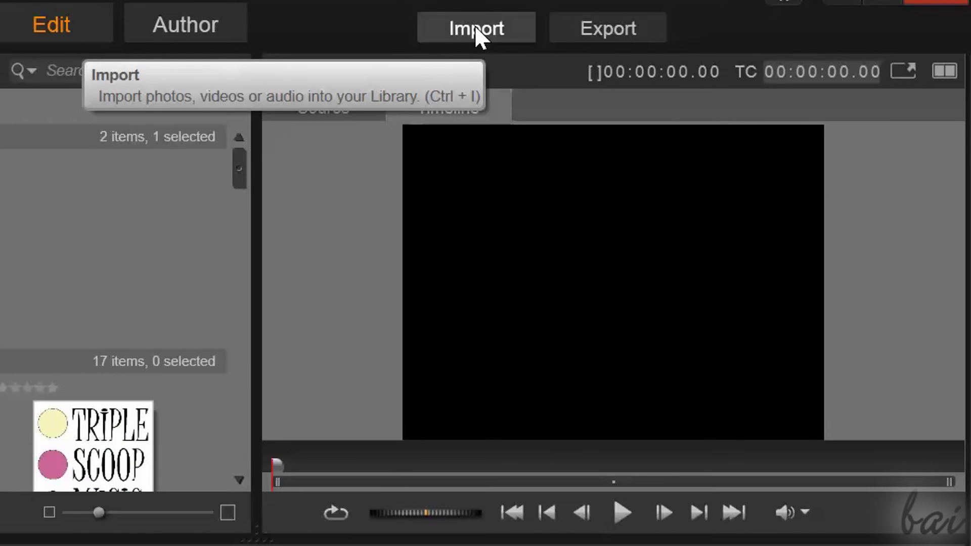
{"action": "left_click", "coordinate": [474, 26]}
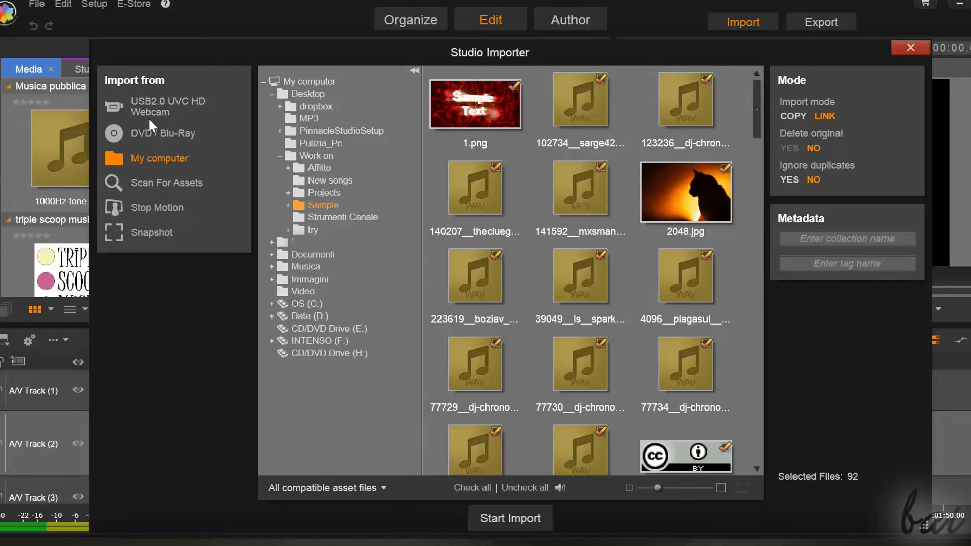
Step: Import from My computer's Sample folder, with every file unchecked first
{"action": "left_click", "coordinate": [154, 132]}
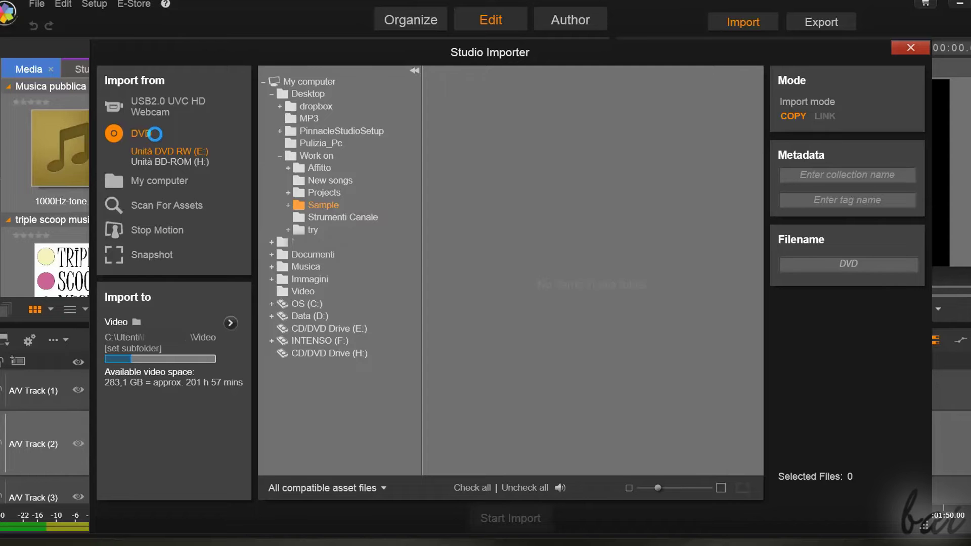
{"action": "left_click", "coordinate": [159, 182]}
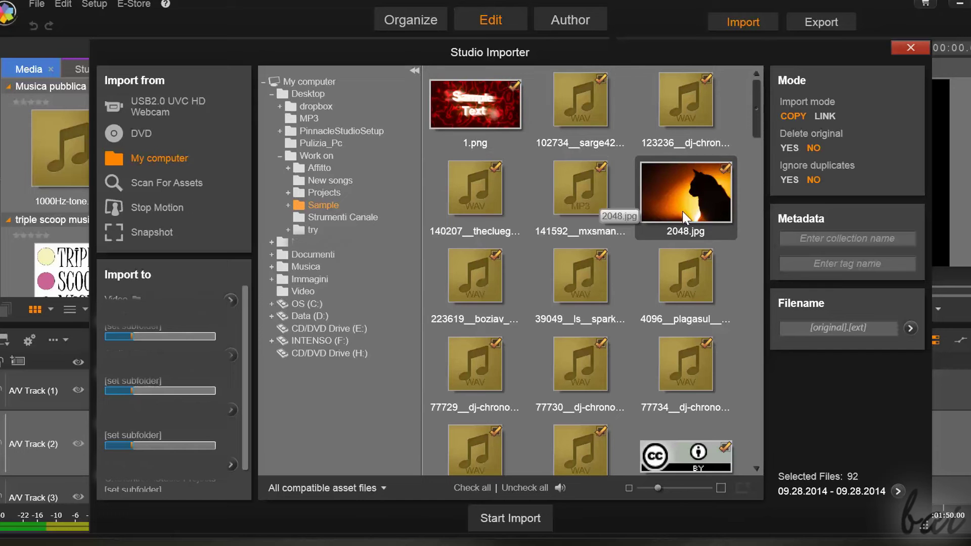
{"action": "left_click", "coordinate": [520, 487]}
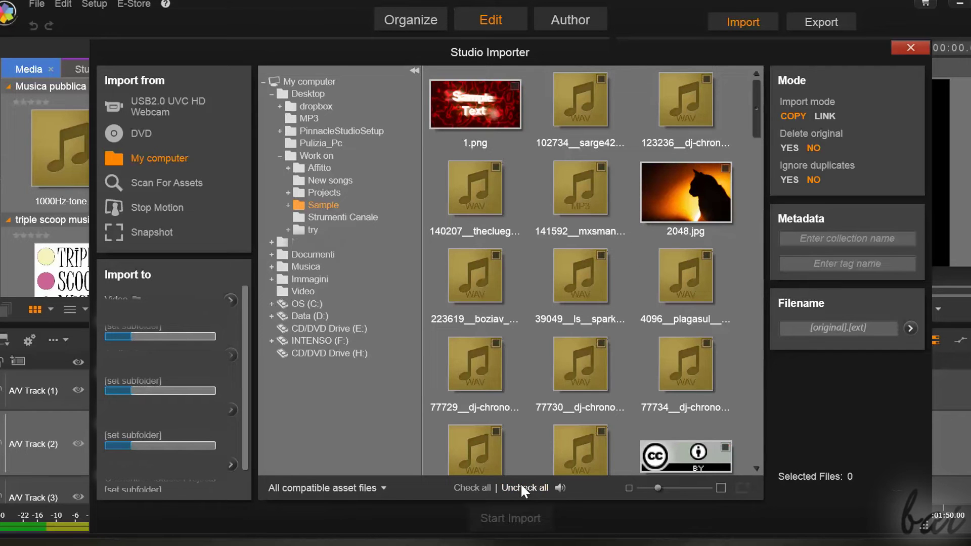
Step: Check foto_cieli_011.jpg, the free-loops Stripes clip and the Gattini photo, then import
{"action": "scroll", "coordinate": [582, 405], "scroll_direction": "down", "scroll_amount": 5}
{"action": "left_click", "coordinate": [616, 186]}
{"action": "left_click", "coordinate": [514, 278]}
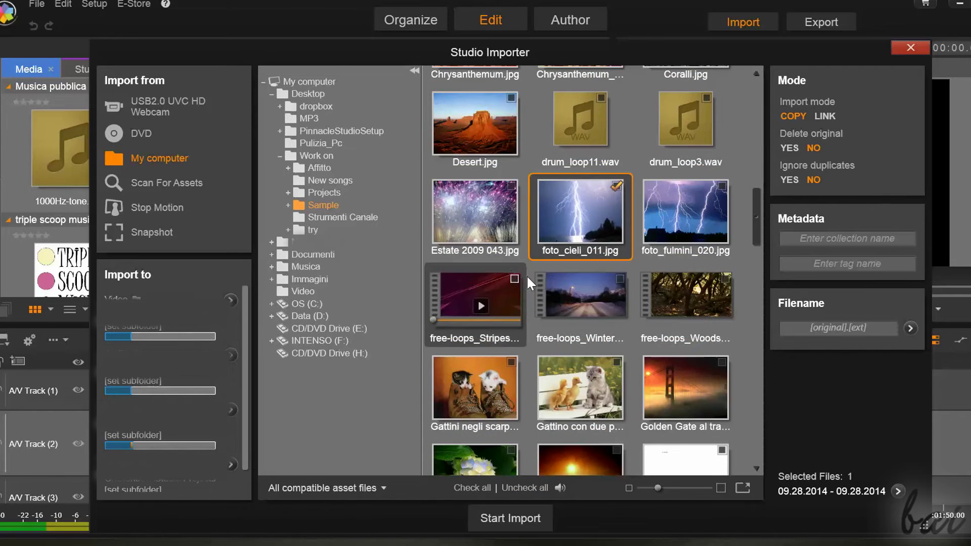
{"action": "scroll", "coordinate": [515, 354], "scroll_direction": "down", "scroll_amount": 2}
{"action": "left_click", "coordinate": [511, 362]}
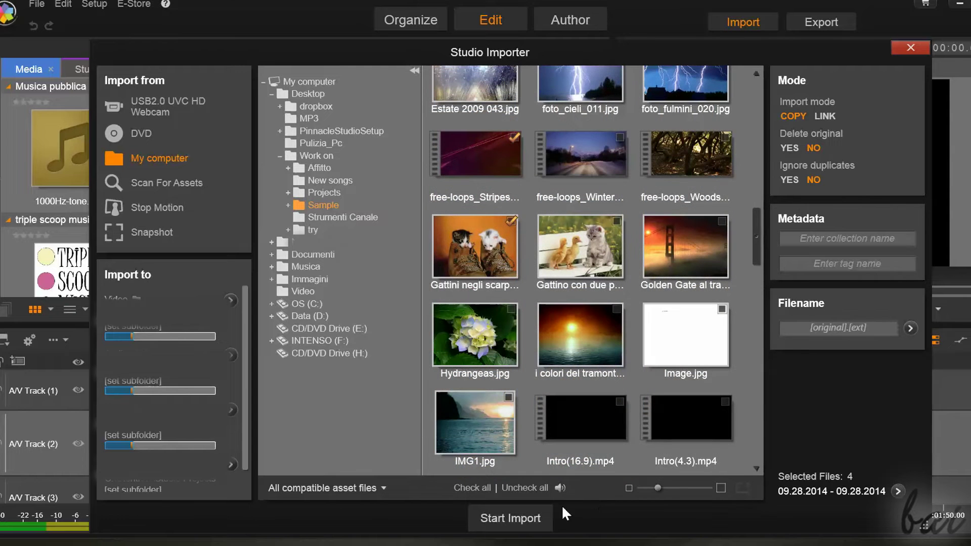
{"action": "left_click", "coordinate": [519, 524]}
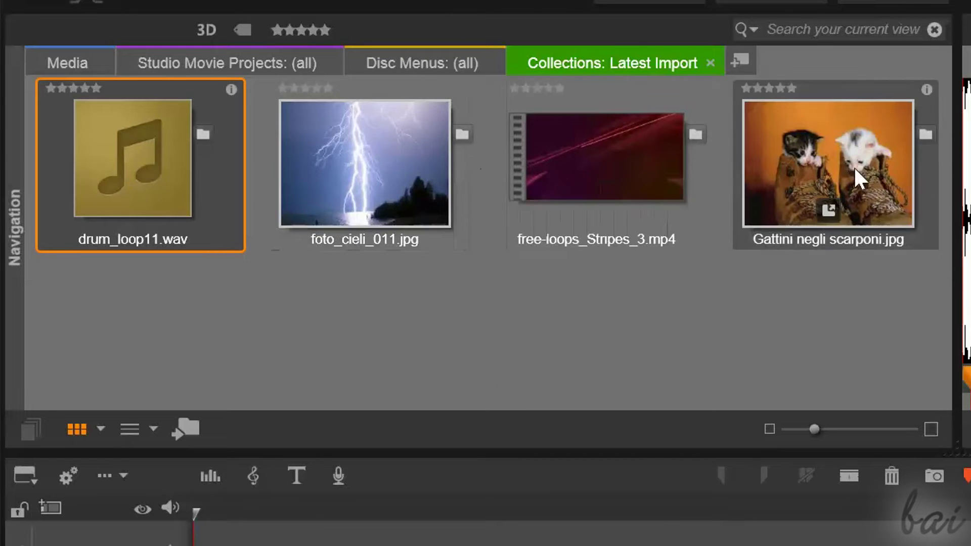
Step: Show all library media and scroll down to the newly imported files
{"action": "mouse_move", "coordinate": [462, 134]}
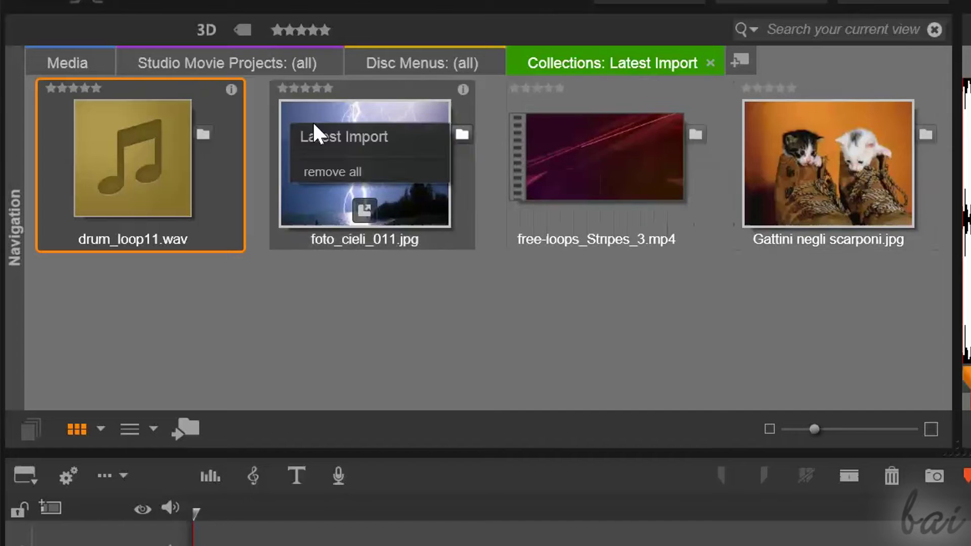
{"action": "left_click", "coordinate": [68, 64]}
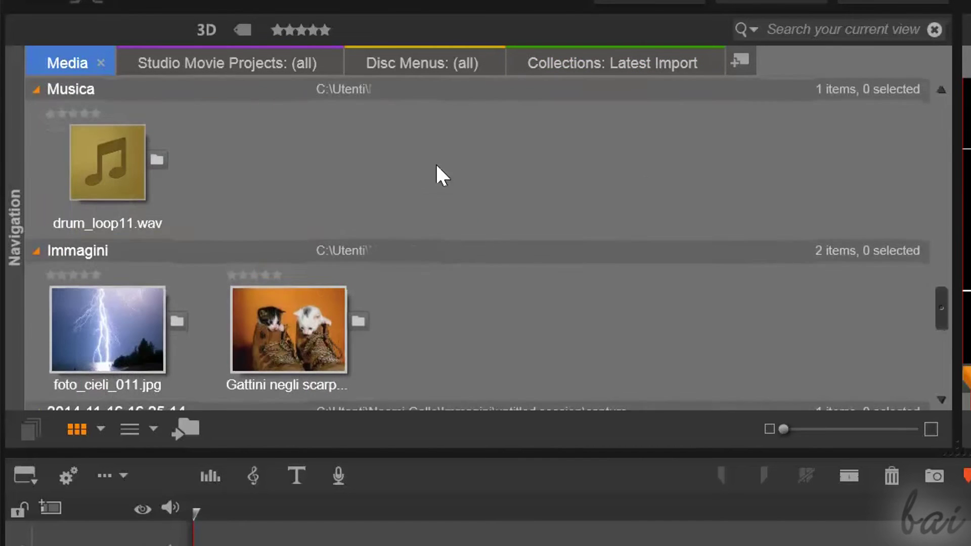
{"action": "mouse_move", "coordinate": [87, 162]}
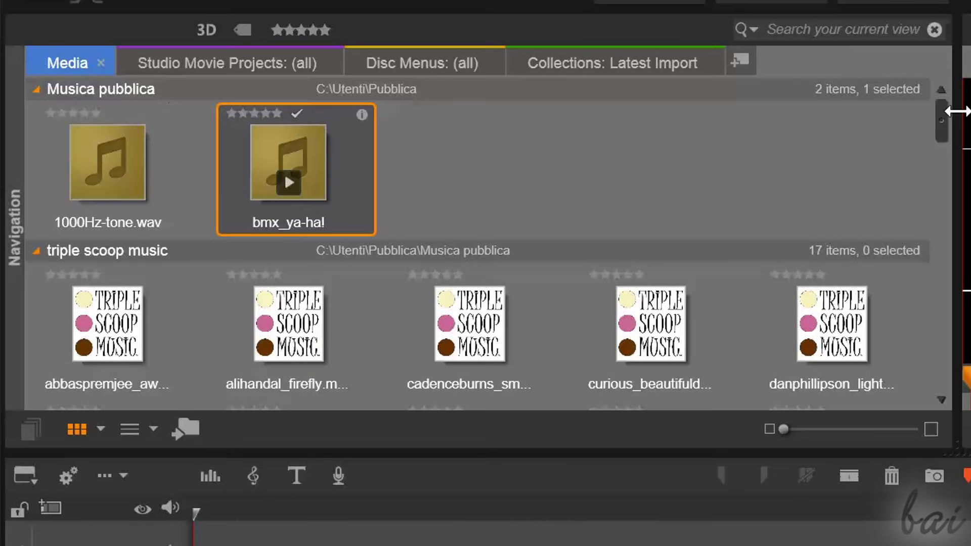
{"action": "left_click_drag", "start_coordinate": [941, 120], "coordinate": [938, 309]}
{"action": "mouse_move", "coordinate": [151, 215]}
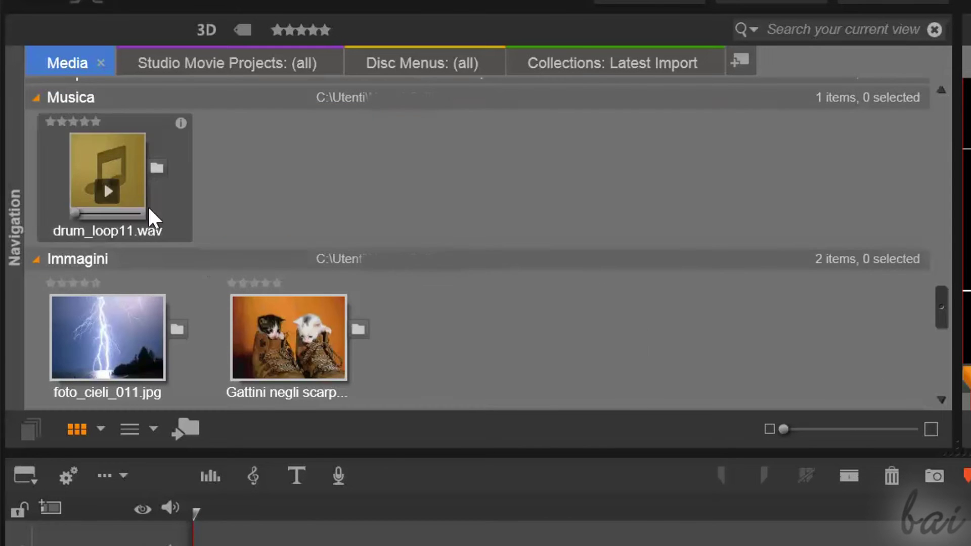
Step: Add drum_loop11.wav, foto_cieli_011.jpg and the Gattini photo to a new collection
{"action": "left_click", "coordinate": [116, 169]}
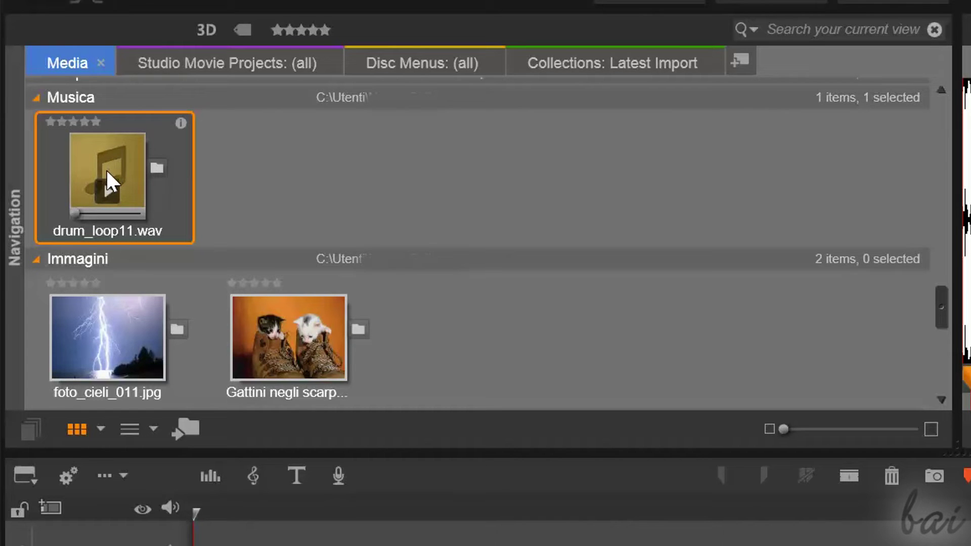
{"action": "left_click", "coordinate": [117, 335], "text": "ctrl"}
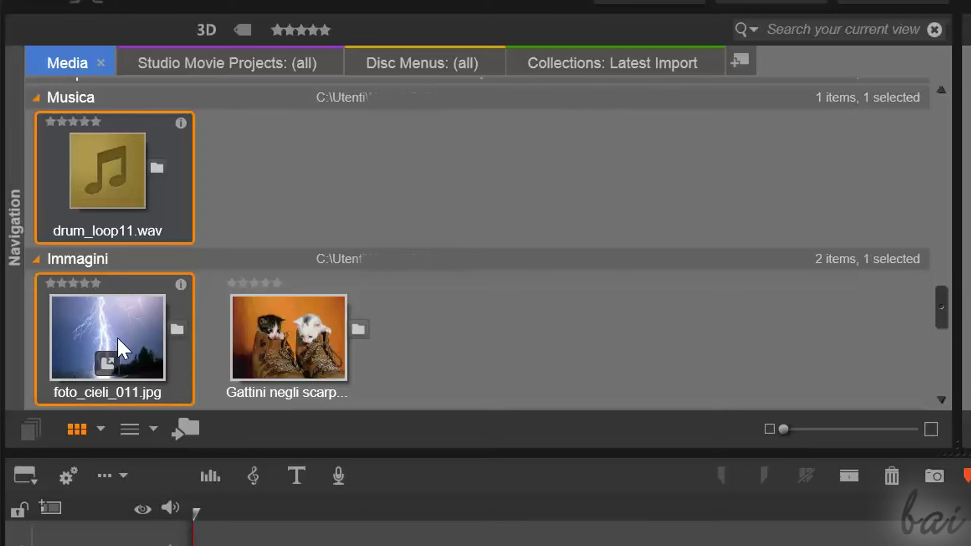
{"action": "left_click", "coordinate": [274, 330], "text": "ctrl"}
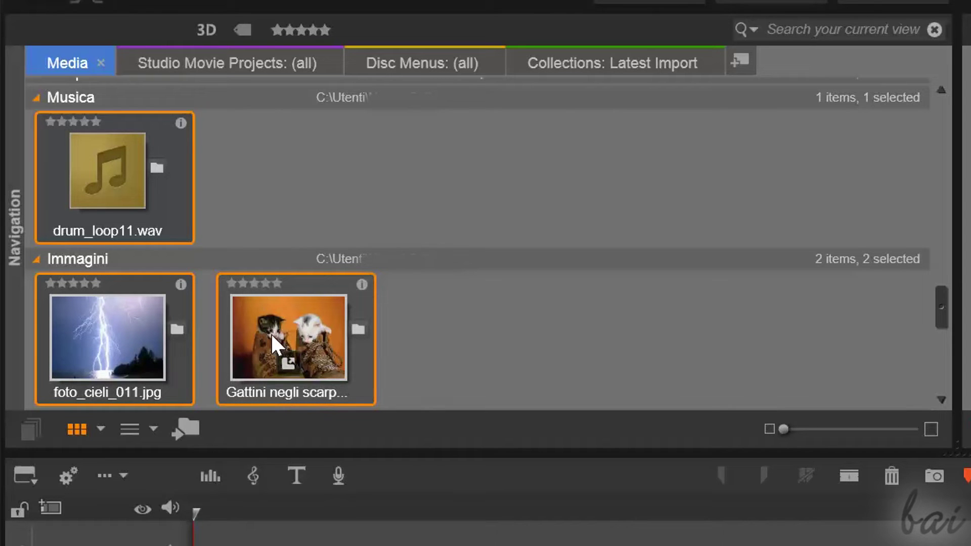
{"action": "right_click", "coordinate": [271, 332]}
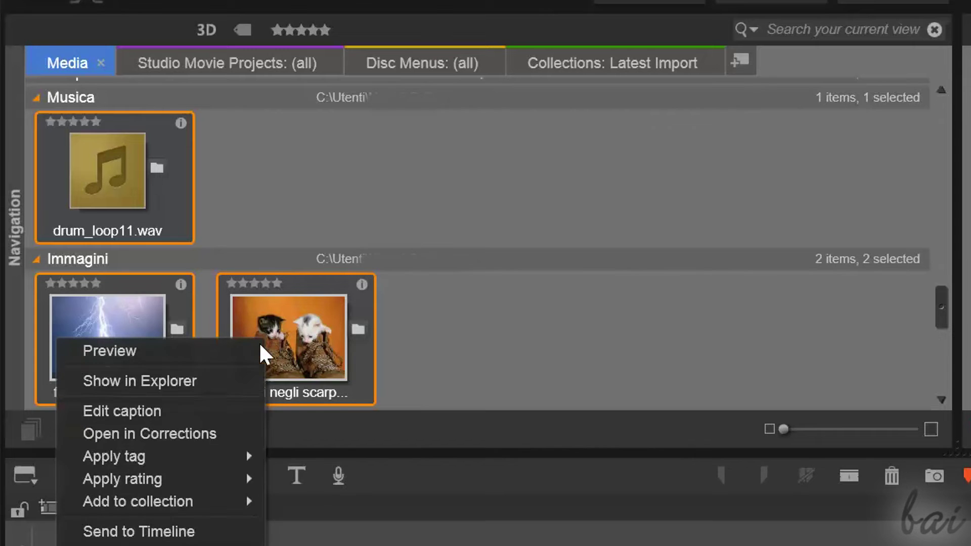
{"action": "mouse_move", "coordinate": [206, 506]}
{"action": "left_click", "coordinate": [320, 502]}
Step: Name the new collection MyProject and open it in the Navigation panel
{"action": "type", "text": "MyProject"}
{"action": "key", "text": "Return"}
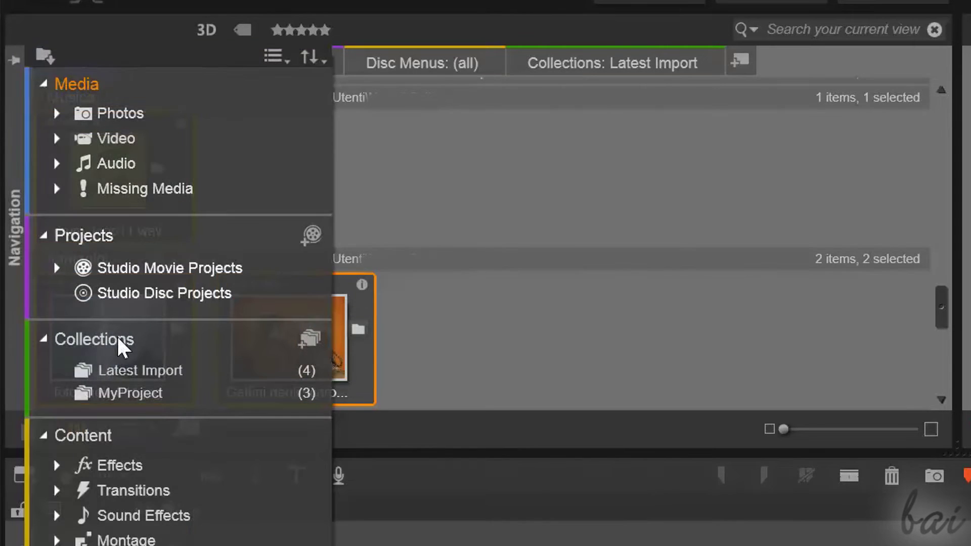
{"action": "left_click", "coordinate": [137, 397]}
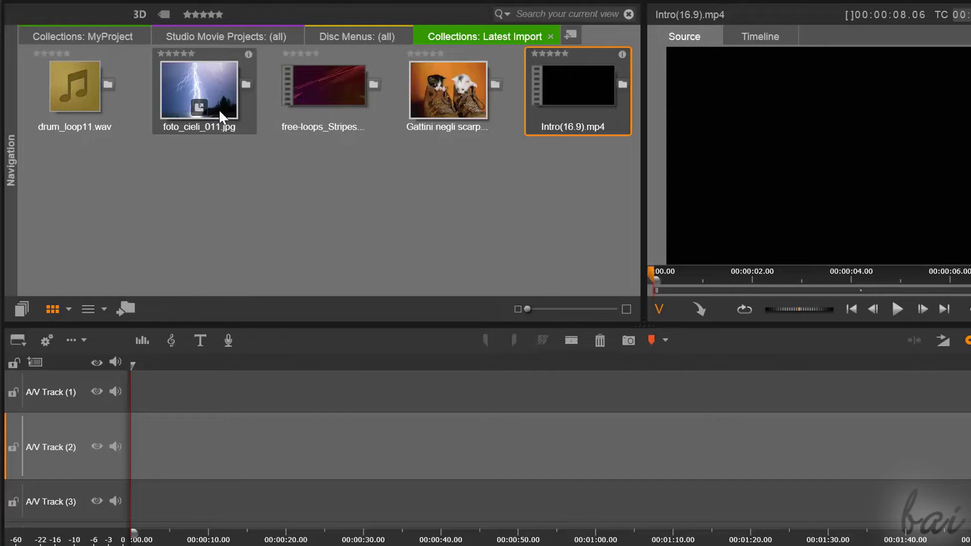
Step: Place Intro(16.9).mp4, foto_cieli_011.jpg and drum_loop11.wav in order on A/V Track (2)
{"action": "left_click_drag", "start_coordinate": [576, 85], "coordinate": [192, 453]}
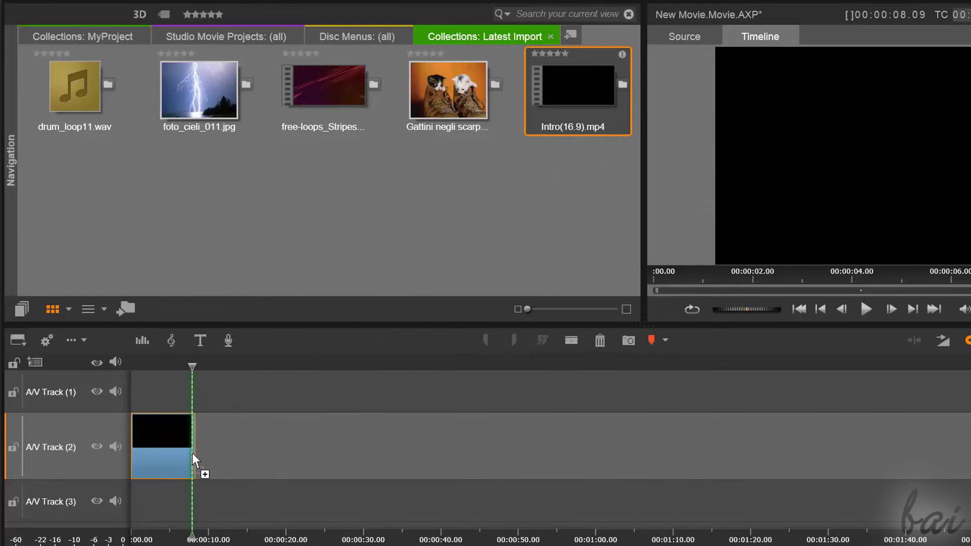
{"action": "left_click_drag", "start_coordinate": [221, 112], "coordinate": [252, 444]}
{"action": "left_click_drag", "start_coordinate": [76, 87], "coordinate": [287, 433]}
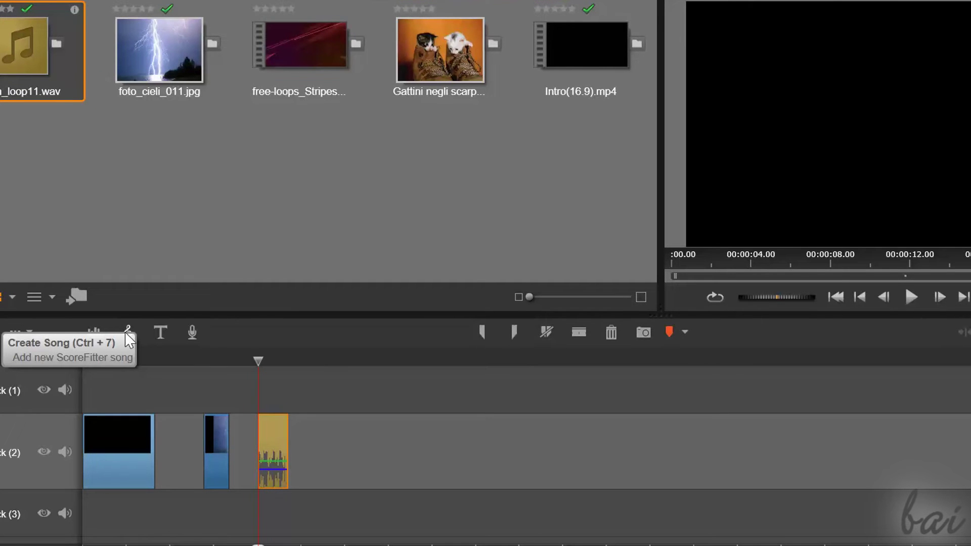
Step: Generate a ScoreFitter Candlelight Sonata, Children At Play song and add it to the movie
{"action": "left_click", "coordinate": [128, 335]}
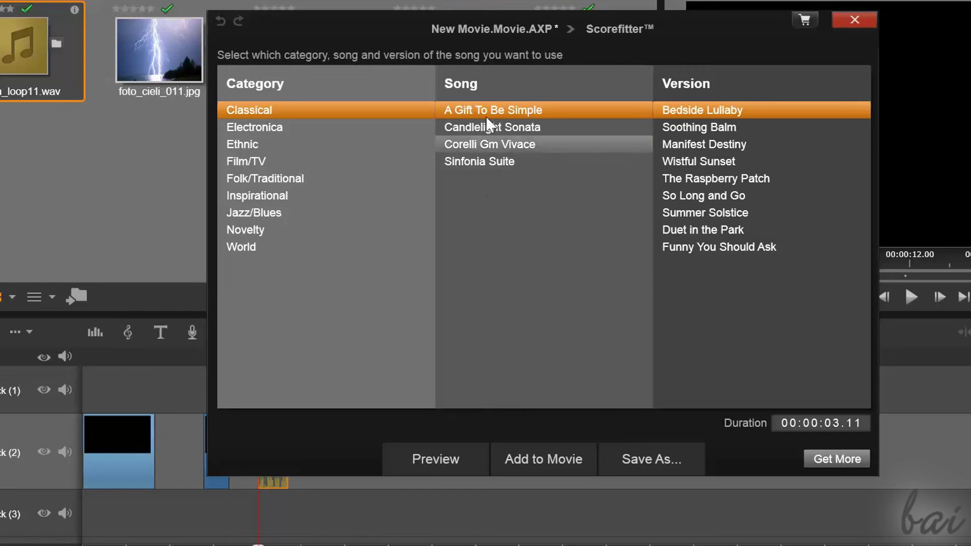
{"action": "left_click", "coordinate": [493, 128]}
{"action": "left_click", "coordinate": [723, 127]}
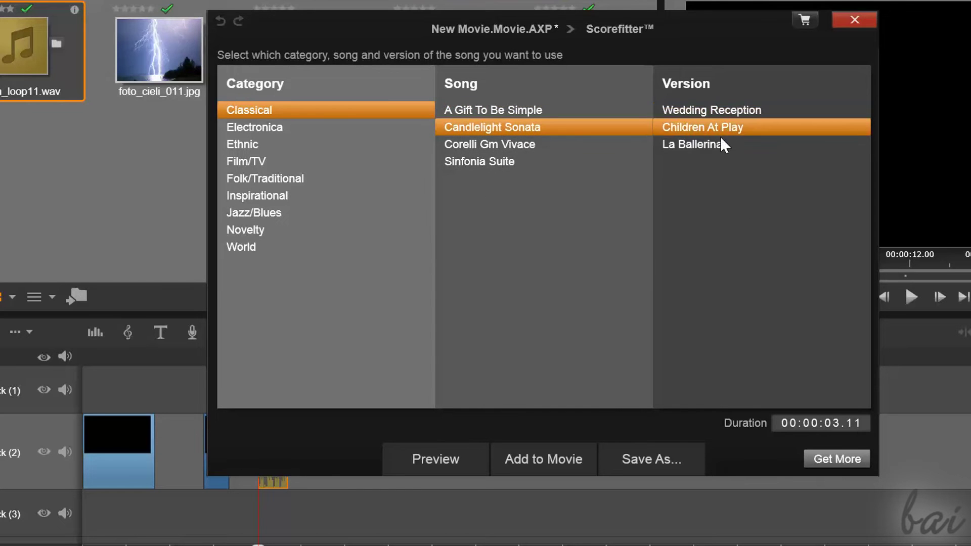
{"action": "left_click", "coordinate": [544, 459]}
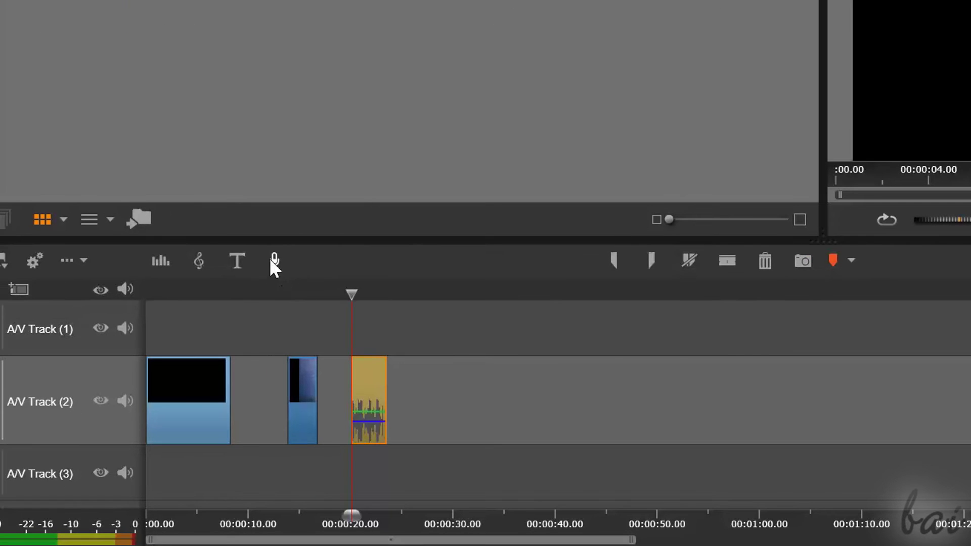
Step: Open the Voice Over recording tool from the timeline toolbar
{"action": "left_click", "coordinate": [274, 263]}
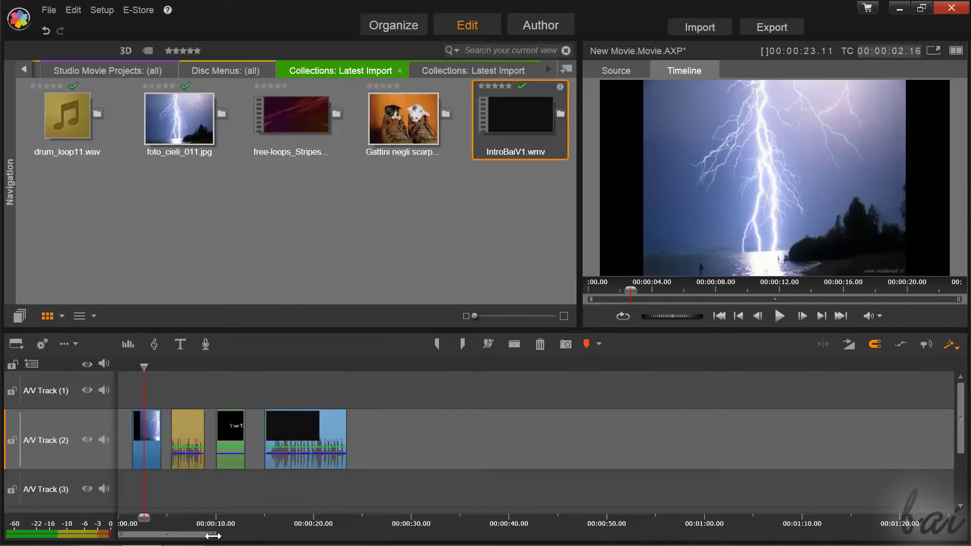
{"action": "left_click_drag", "start_coordinate": [214, 535], "coordinate": [151, 535]}
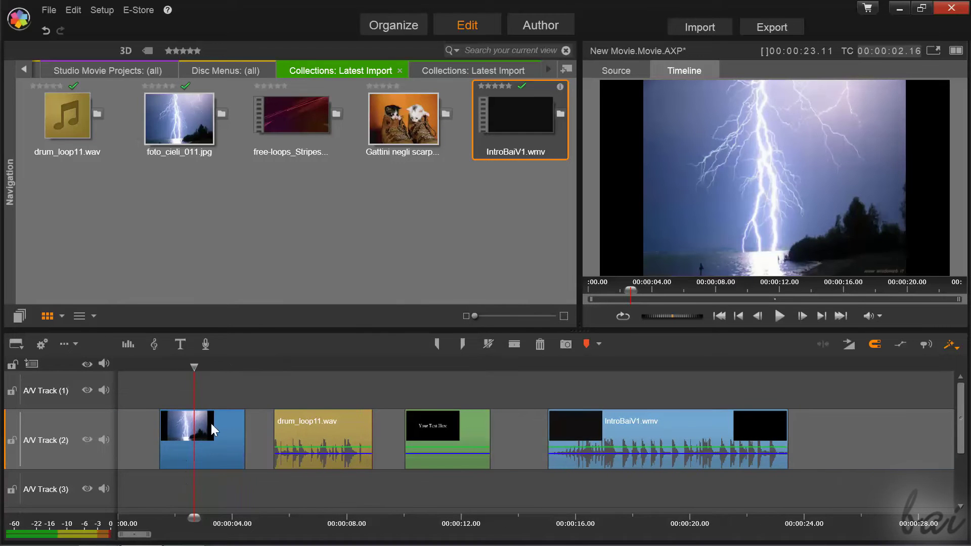
Step: Select the title, lightning photo, drum_loop11.wav and IntroBaiV1.wmv clips in turn to rearrange Tracks 1 and 2
{"action": "left_click", "coordinate": [335, 432]}
{"action": "left_click", "coordinate": [441, 435]}
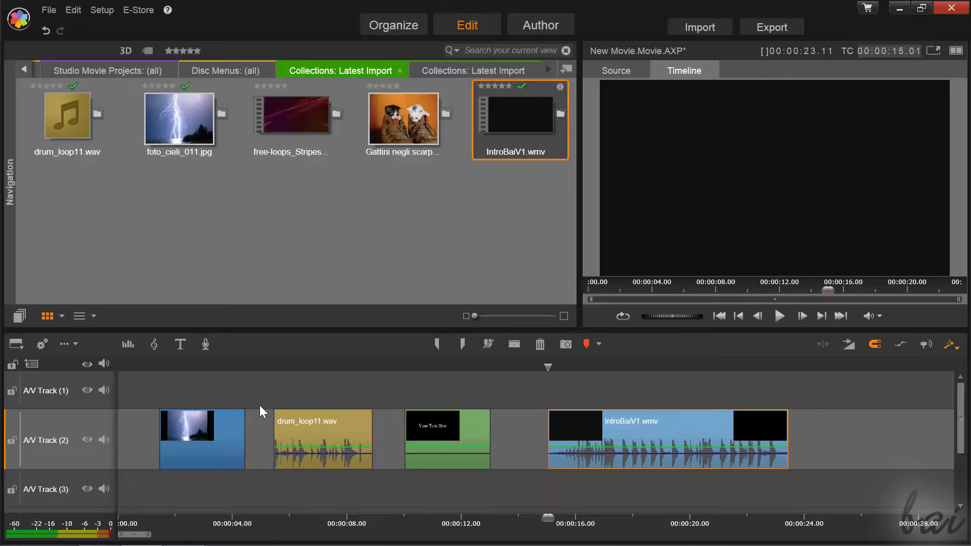
{"action": "left_click", "coordinate": [211, 435]}
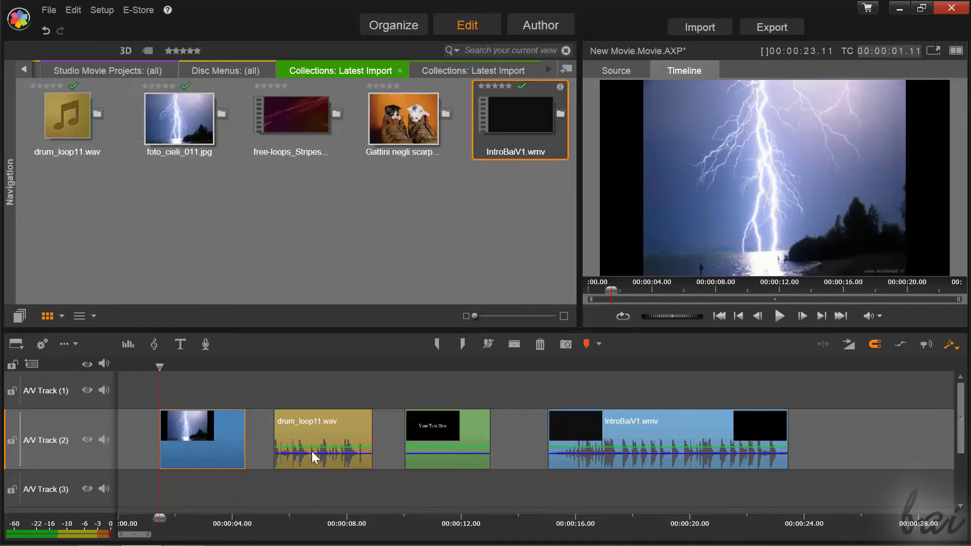
{"action": "left_click", "coordinate": [335, 426]}
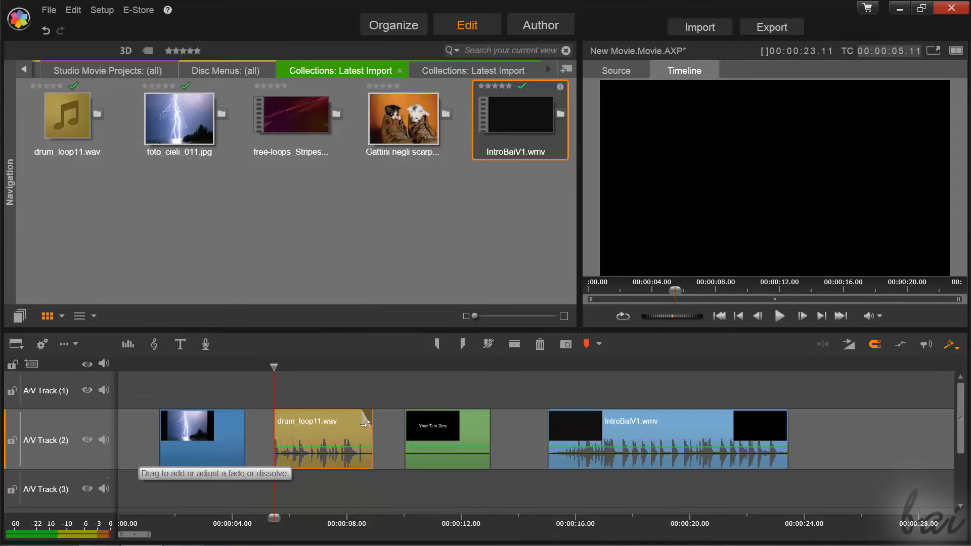
{"action": "left_click", "coordinate": [598, 420]}
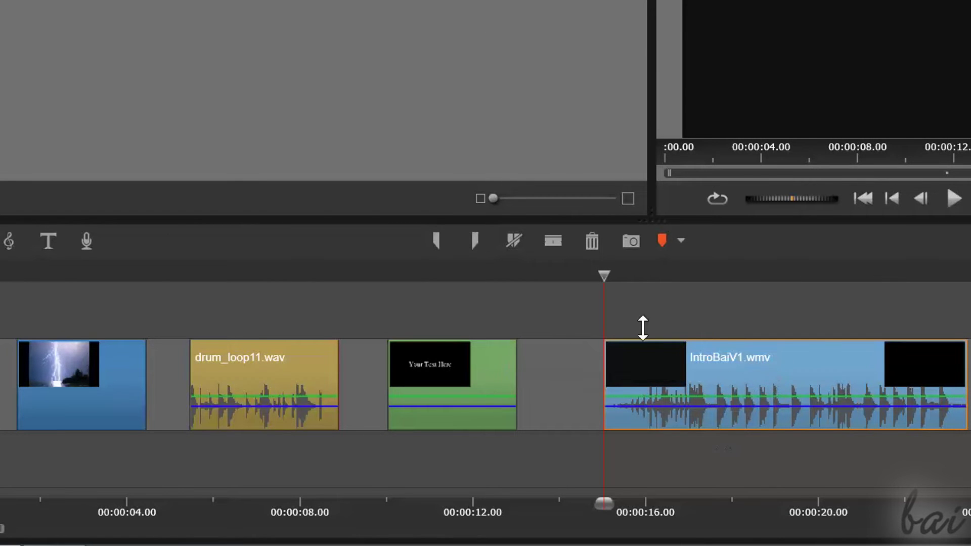
{"action": "left_click", "coordinate": [84, 379]}
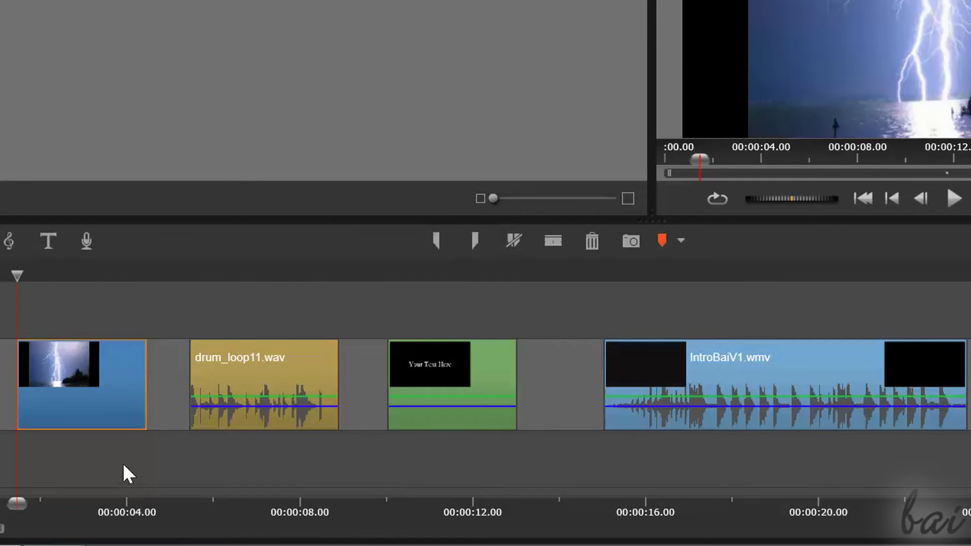
{"action": "left_click", "coordinate": [283, 367]}
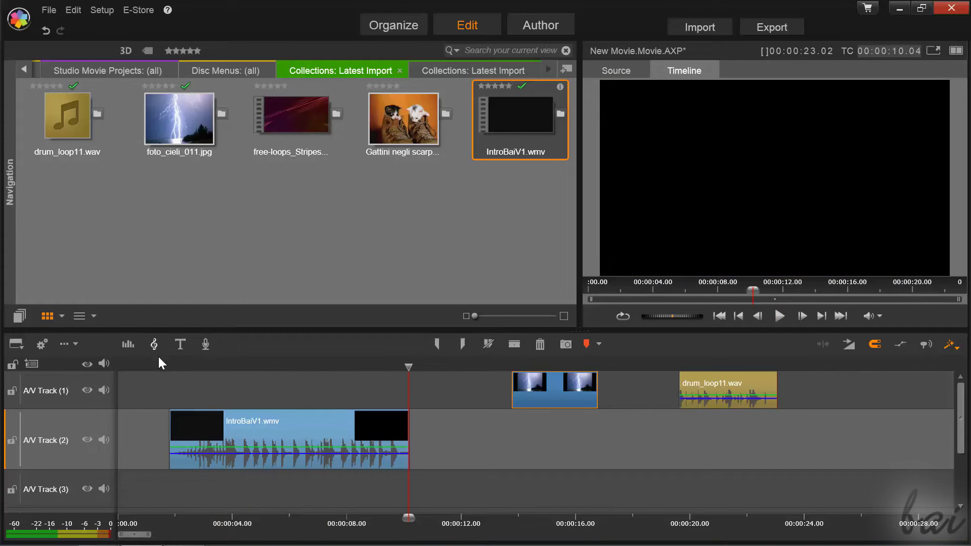
Step: Preview the movie with A/V Track (2)'s video hidden, then make it visible again
{"action": "left_click", "coordinate": [159, 358]}
{"action": "left_click", "coordinate": [88, 440]}
{"action": "left_click", "coordinate": [779, 316]}
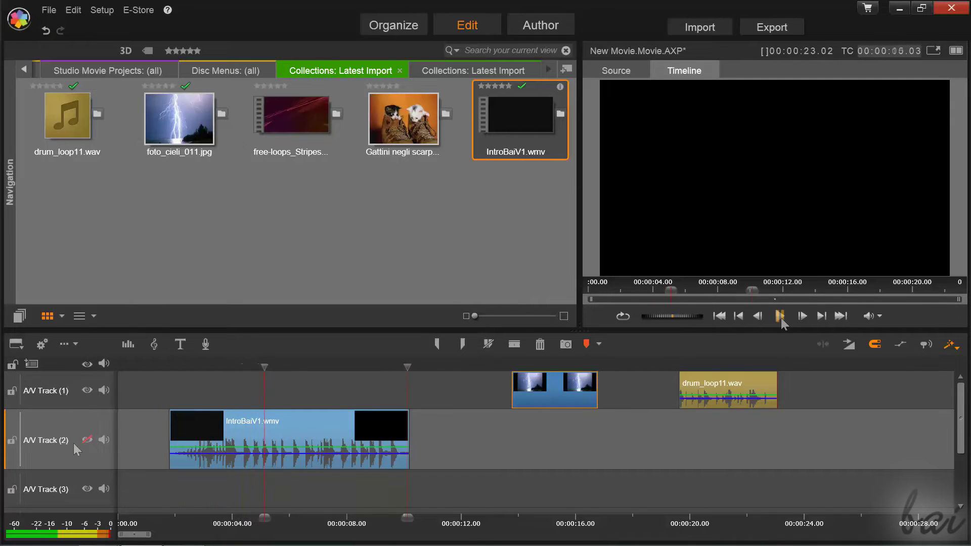
{"action": "key", "text": "space"}
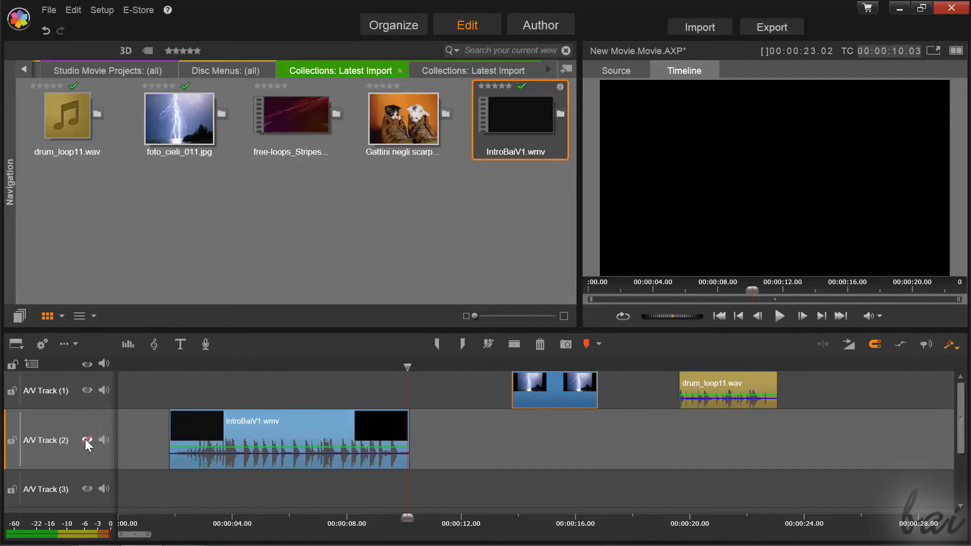
{"action": "left_click", "coordinate": [88, 440]}
Step: Mute A/V Track (2), nudge IntroBaiV1.wmv slightly later, lock the track and play
{"action": "left_click", "coordinate": [103, 438]}
{"action": "key", "text": "space"}
{"action": "left_click", "coordinate": [157, 364]}
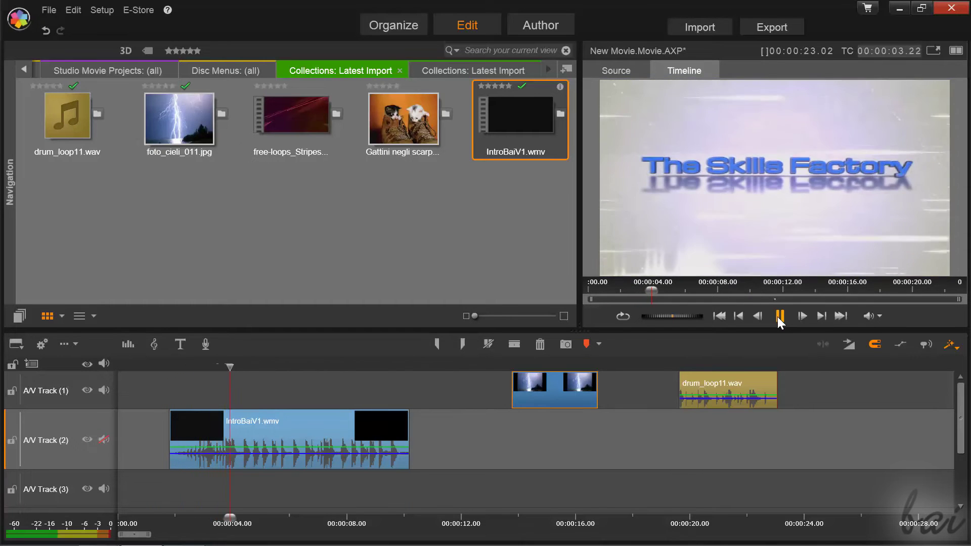
{"action": "left_click_drag", "start_coordinate": [286, 441], "coordinate": [258, 457]}
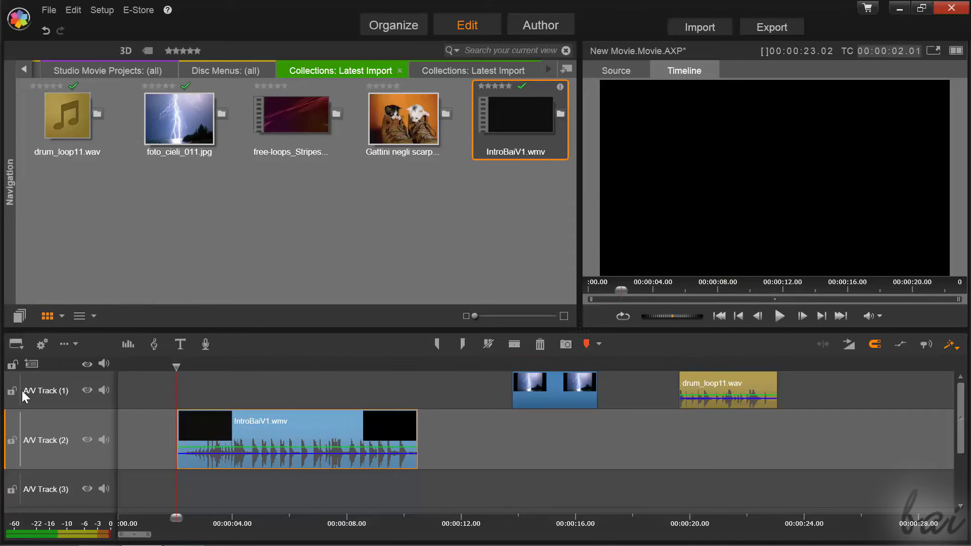
{"action": "left_click", "coordinate": [12, 440]}
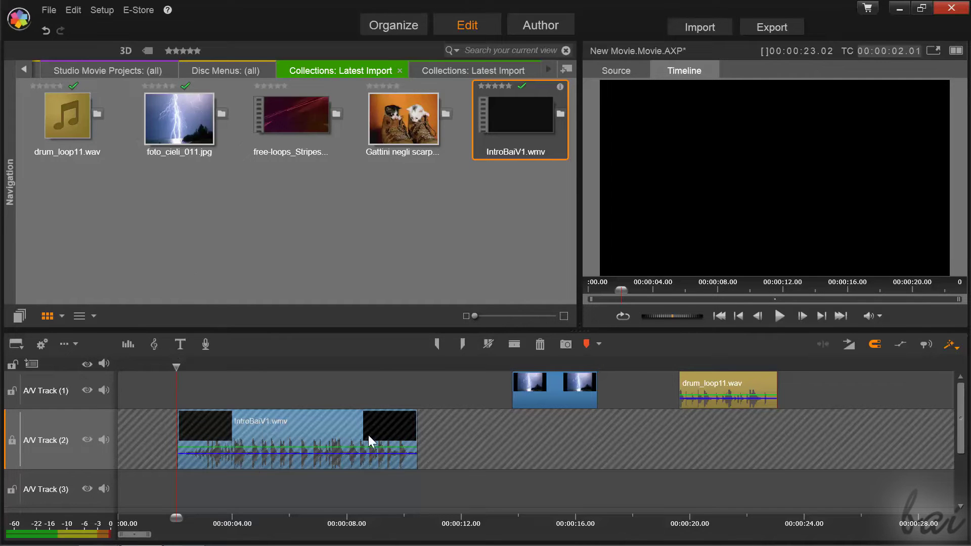
{"action": "left_click", "coordinate": [781, 318]}
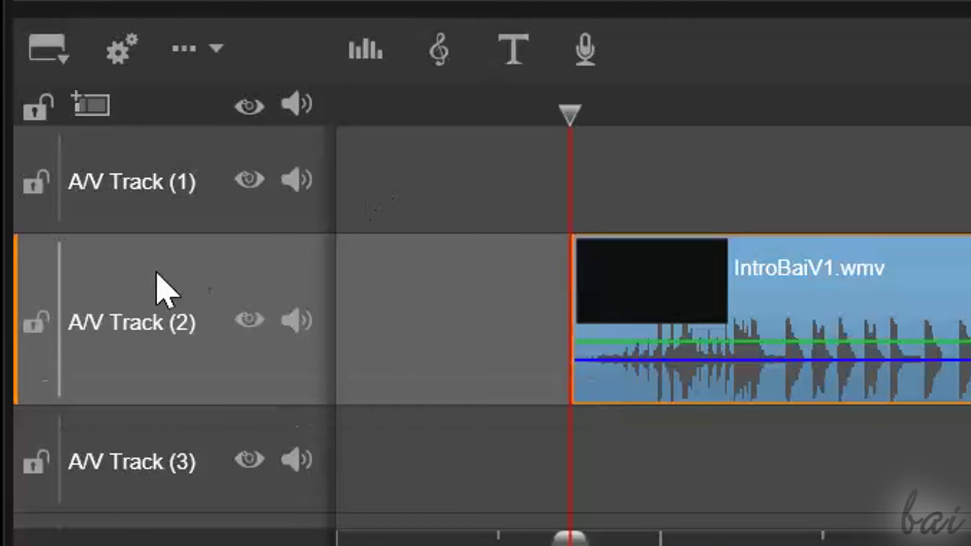
Step: Show Insert New Track in A/V Track (2)'s header menu and scroll through the timeline
{"action": "right_click", "coordinate": [55, 426]}
{"action": "mouse_move", "coordinate": [200, 299]}
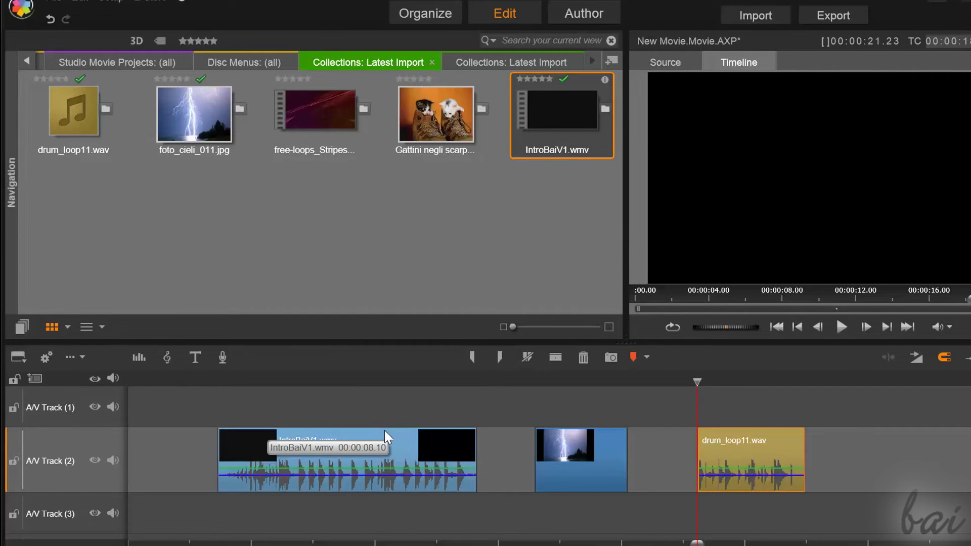
{"action": "scroll", "coordinate": [583, 431], "scroll_direction": "up", "scroll_amount": 5}
{"action": "scroll", "coordinate": [584, 429], "scroll_direction": "down", "scroll_amount": 5}
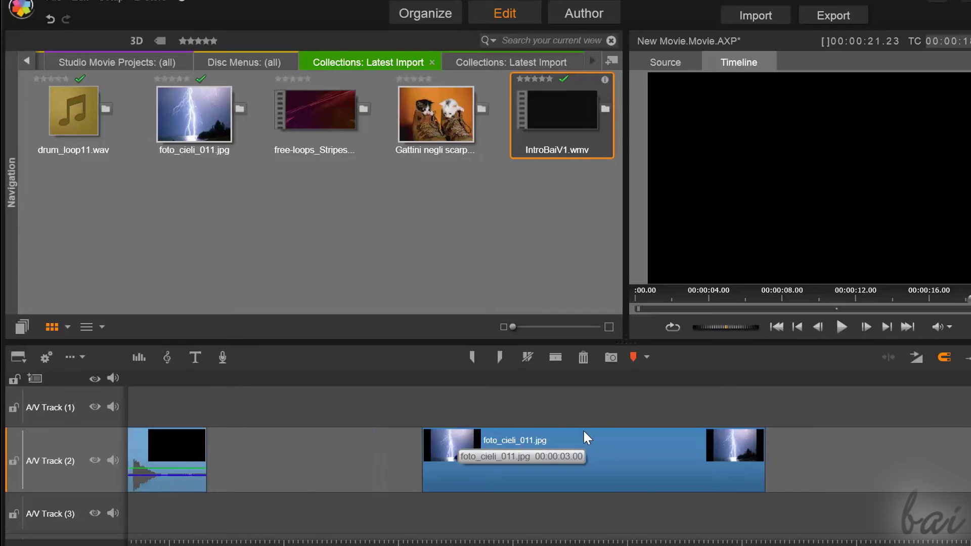
{"action": "scroll", "coordinate": [814, 440], "scroll_direction": "up", "scroll_amount": 3}
{"action": "scroll", "coordinate": [796, 444], "scroll_direction": "down", "scroll_amount": 6}
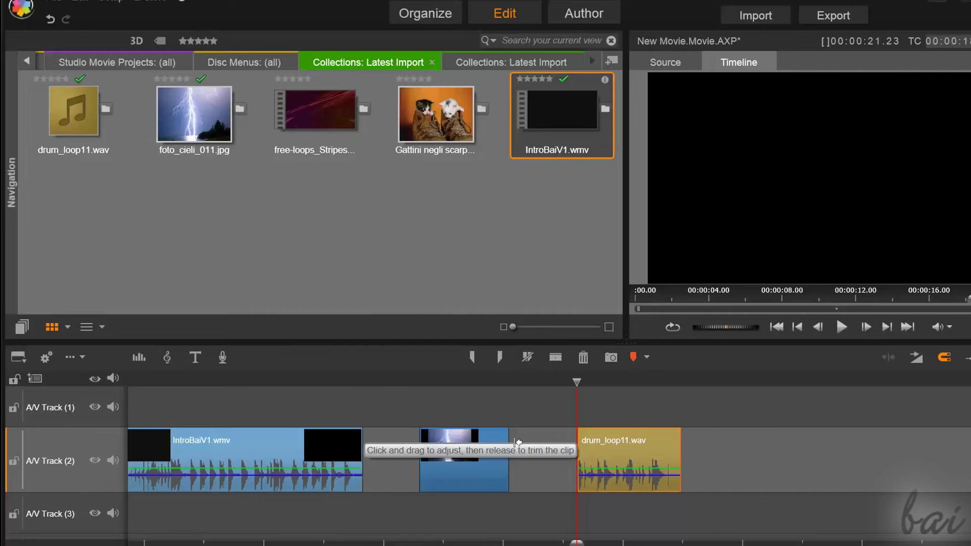
{"action": "scroll", "coordinate": [517, 445], "scroll_direction": "down", "scroll_amount": 2}
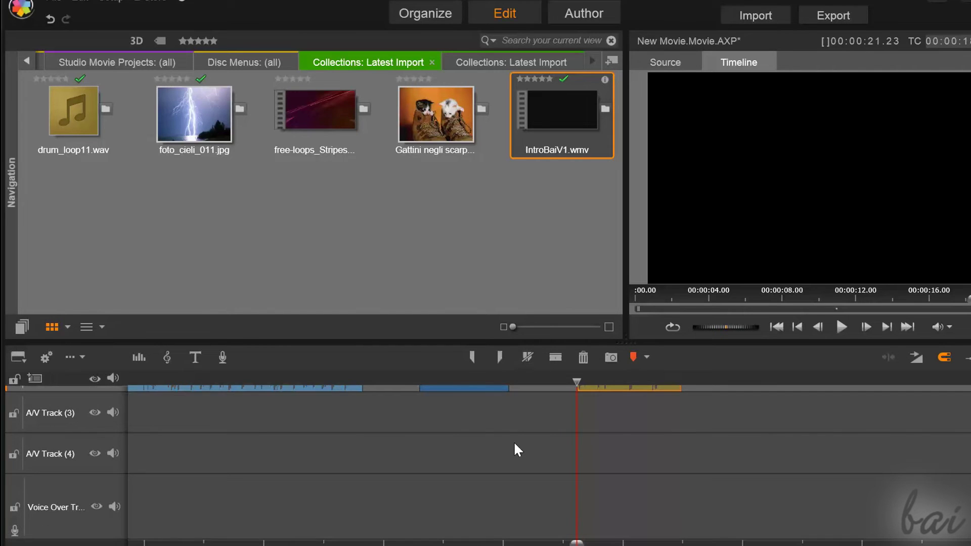
{"action": "scroll", "coordinate": [514, 441], "scroll_direction": "up", "scroll_amount": 3}
{"action": "scroll", "coordinate": [514, 441], "scroll_direction": "down", "scroll_amount": 3}
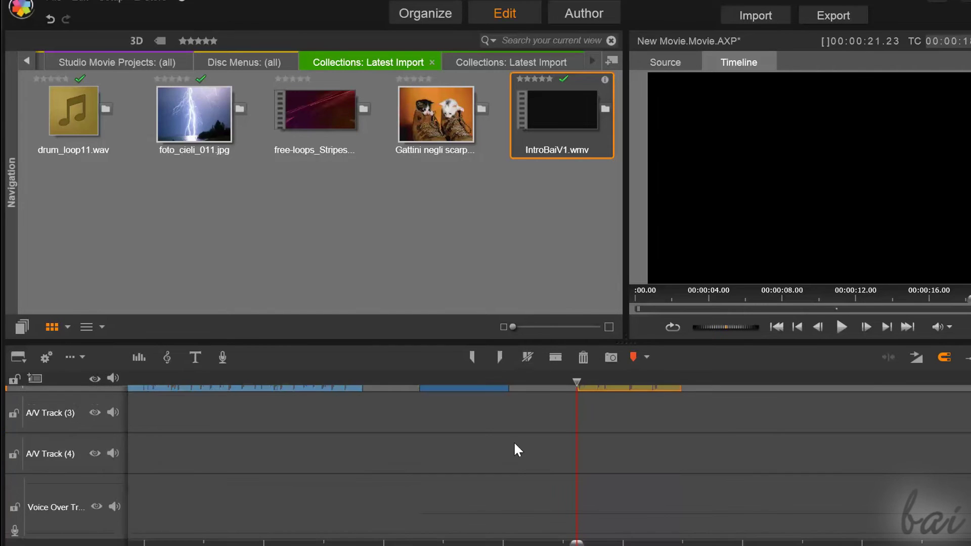
{"action": "scroll", "coordinate": [514, 441], "scroll_direction": "up", "scroll_amount": 2}
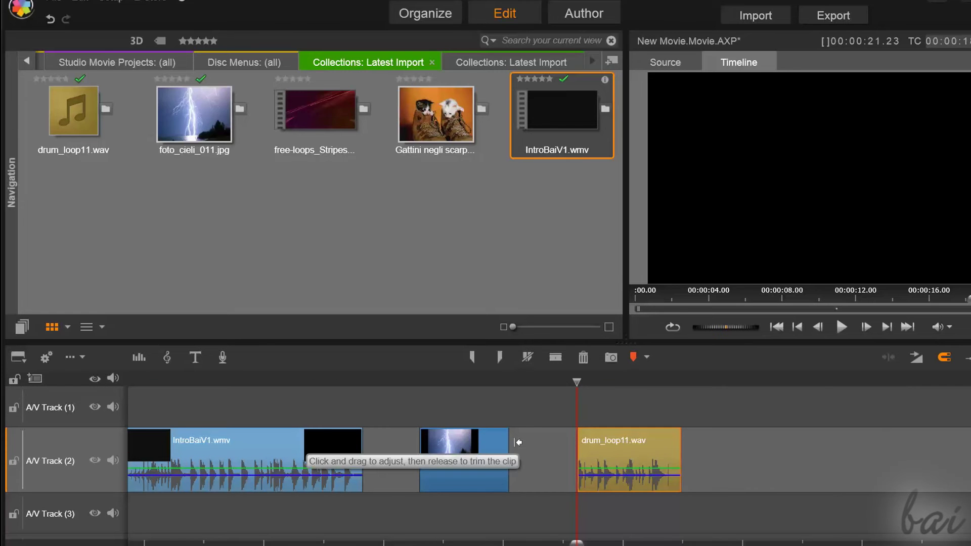
Step: Spread the clips along Track 2, with the photo near 15.8 s and IntroBaiV1 near 2.8 s
{"action": "left_click_drag", "start_coordinate": [598, 462], "coordinate": [905, 457]}
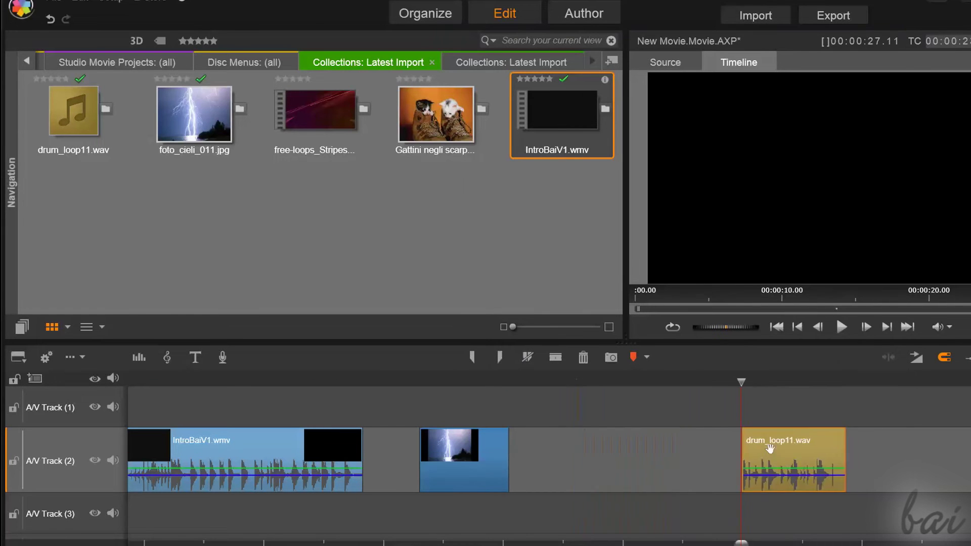
{"action": "left_click_drag", "start_coordinate": [460, 442], "coordinate": [783, 483]}
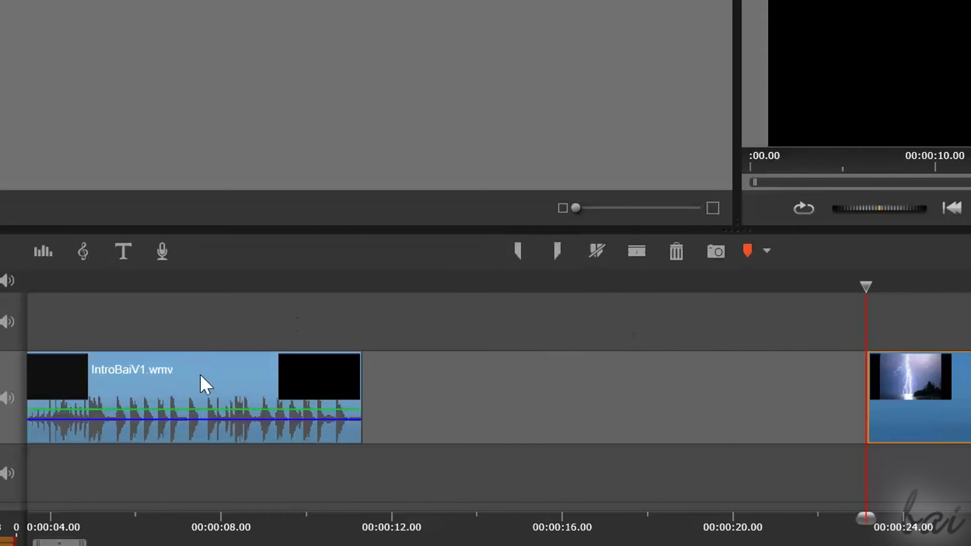
{"action": "left_click", "coordinate": [202, 375]}
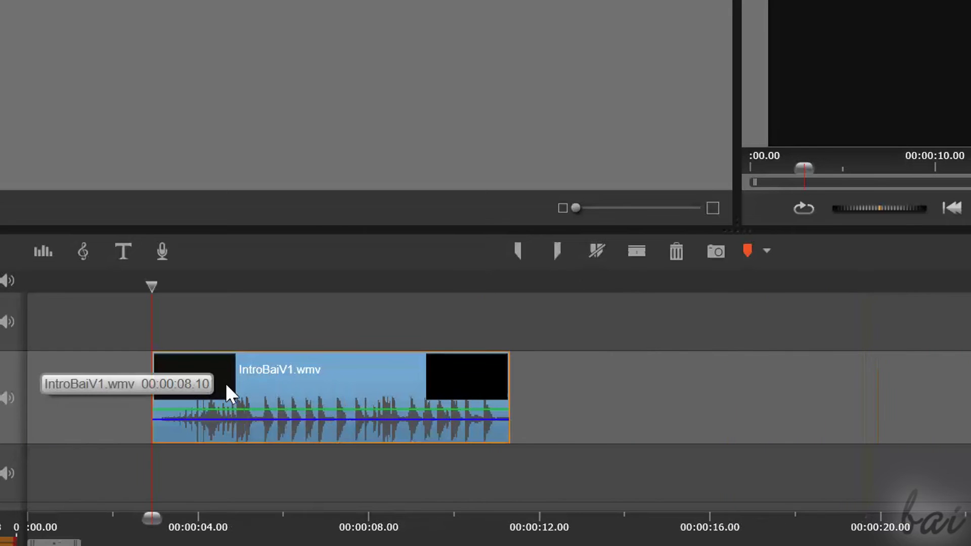
{"action": "left_click_drag", "start_coordinate": [226, 382], "coordinate": [258, 347]}
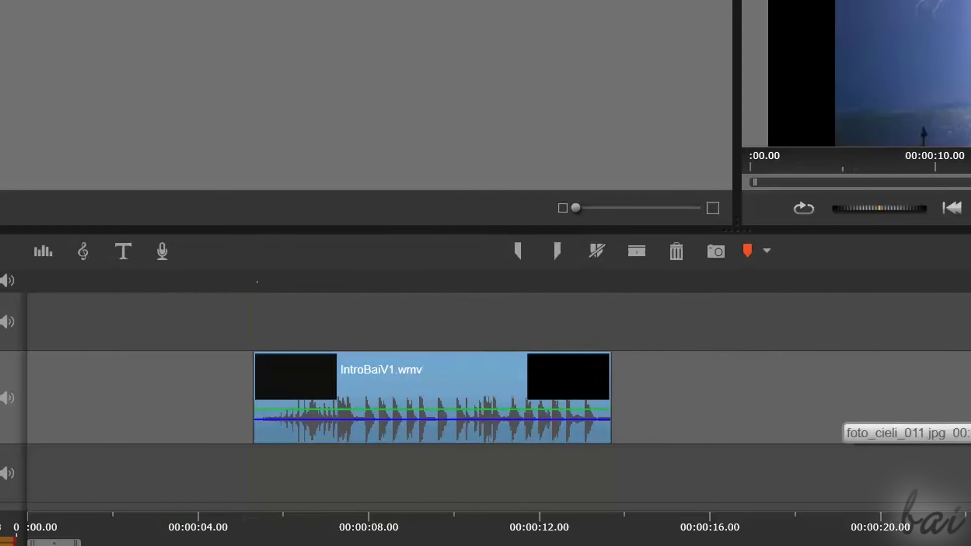
{"action": "left_click_drag", "start_coordinate": [840, 430], "coordinate": [680, 397]}
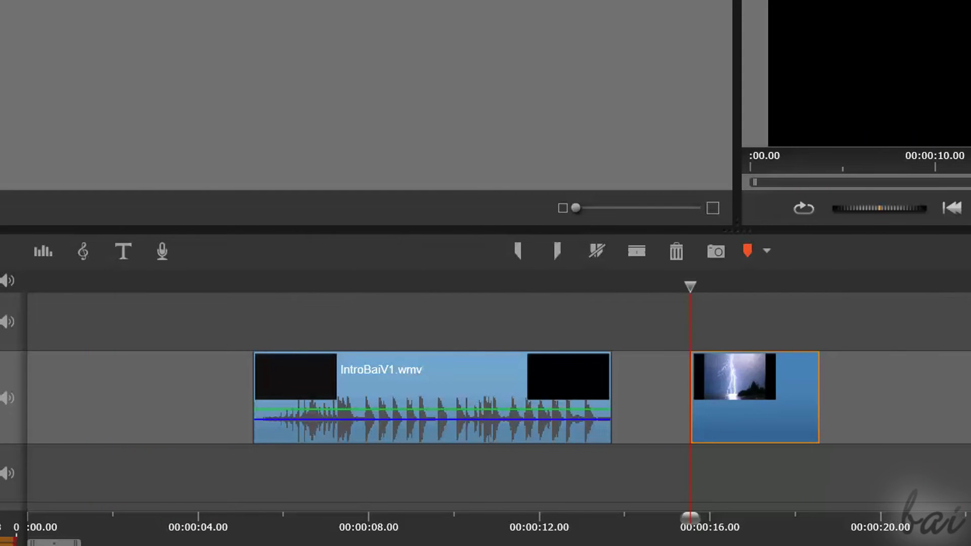
{"action": "left_click", "coordinate": [411, 369]}
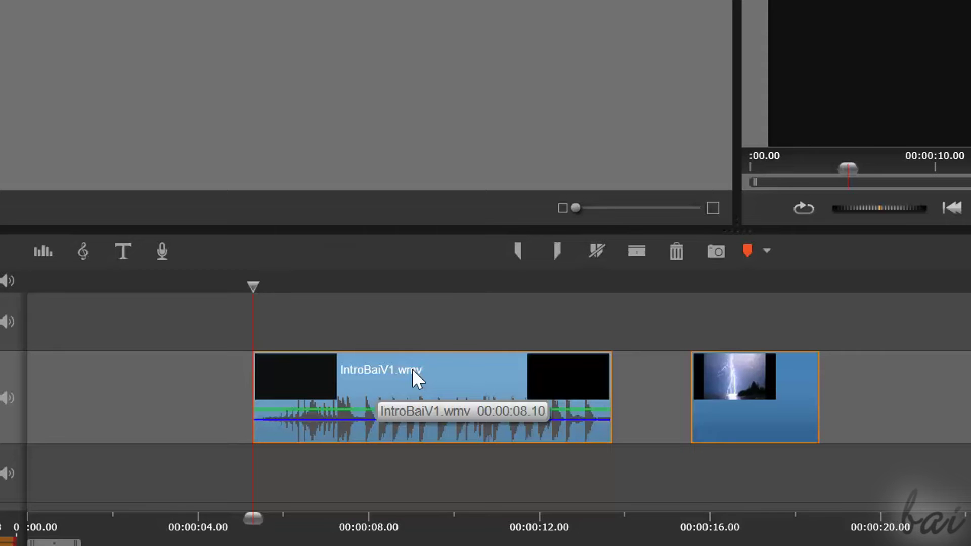
{"action": "left_click_drag", "start_coordinate": [414, 384], "coordinate": [358, 397]}
Step: Lengthen the lightning photo, extend the drum loop, then trim it to end near 00:00:31
{"action": "left_click", "coordinate": [648, 416]}
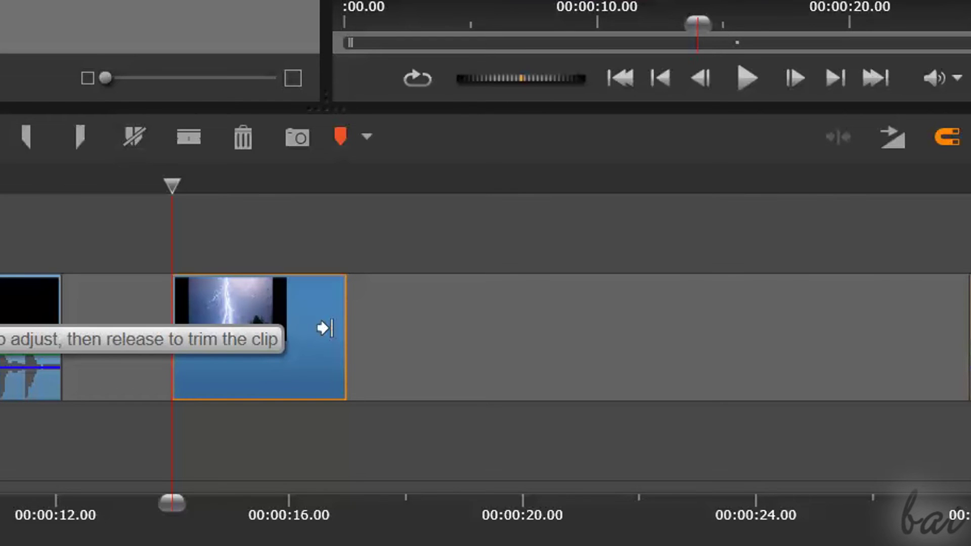
{"action": "left_click_drag", "start_coordinate": [329, 327], "coordinate": [889, 356]}
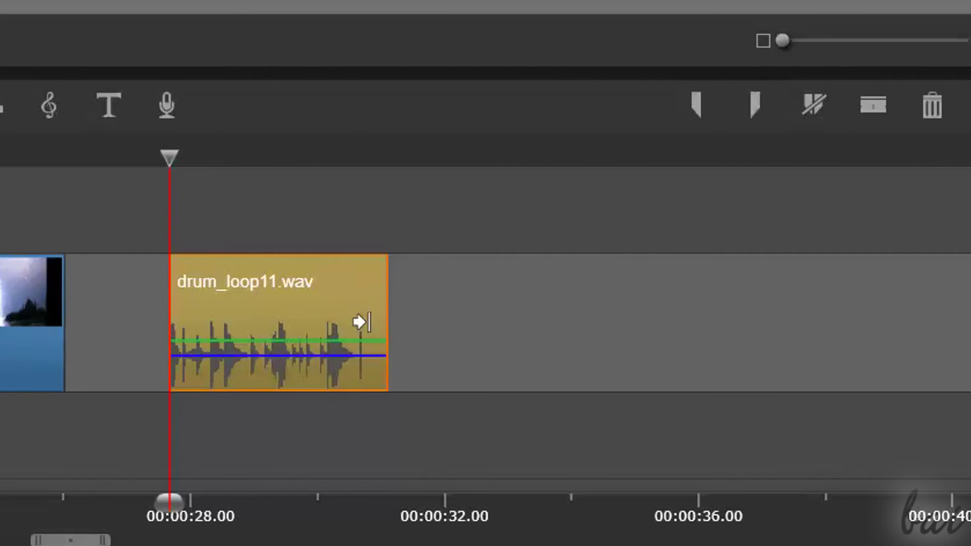
{"action": "left_click_drag", "start_coordinate": [361, 322], "coordinate": [603, 346]}
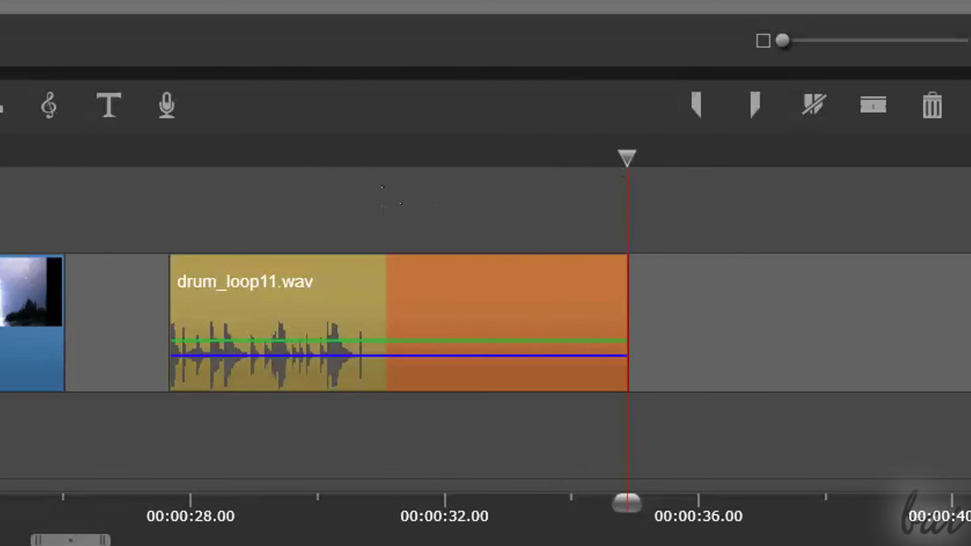
{"action": "left_click_drag", "start_coordinate": [627, 156], "coordinate": [355, 183]}
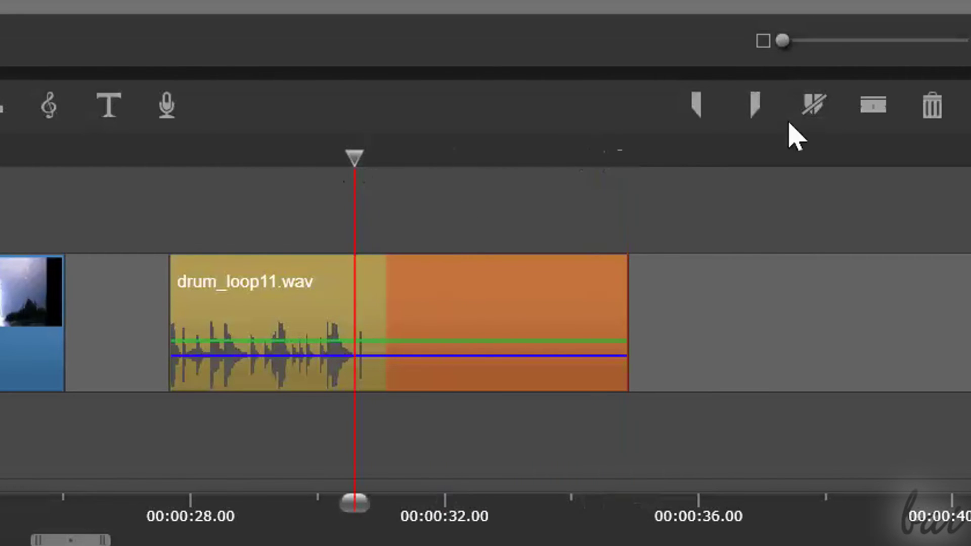
{"action": "key", "text": "space"}
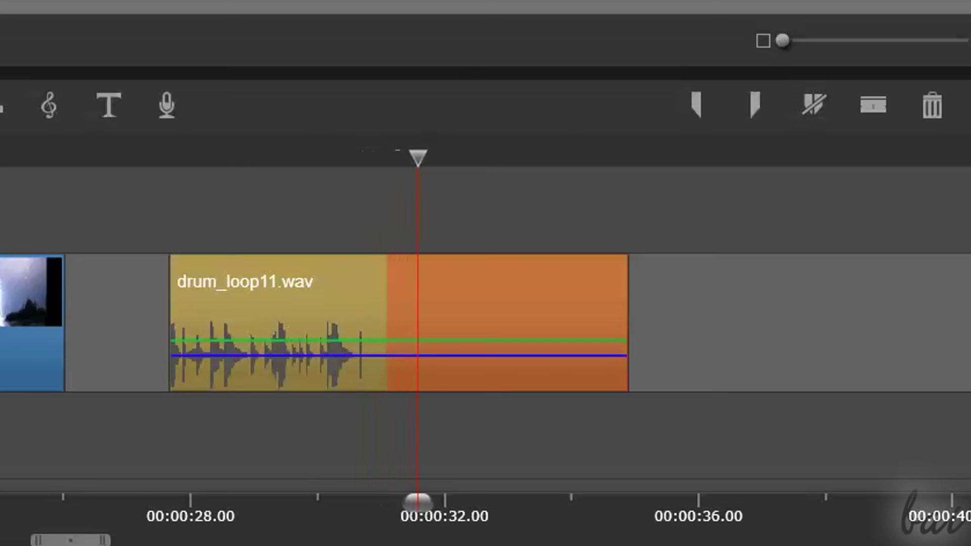
{"action": "key", "text": "space"}
{"action": "left_click_drag", "start_coordinate": [597, 321], "coordinate": [384, 314]}
{"action": "left_click", "coordinate": [730, 342]}
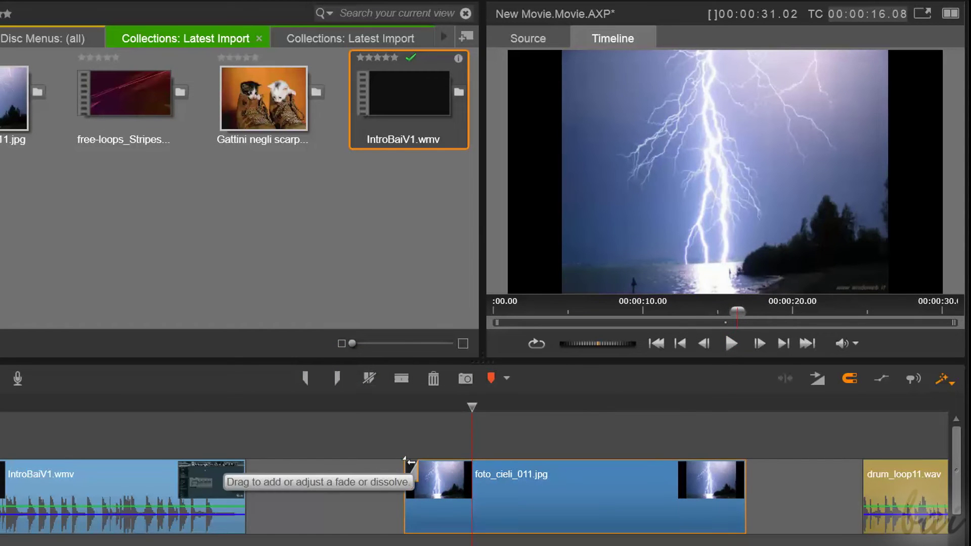
Step: Add a fade-in to the lightning photo and shorten it from its end, previewing the result
{"action": "left_click_drag", "start_coordinate": [407, 461], "coordinate": [495, 474]}
{"action": "key", "text": "space"}
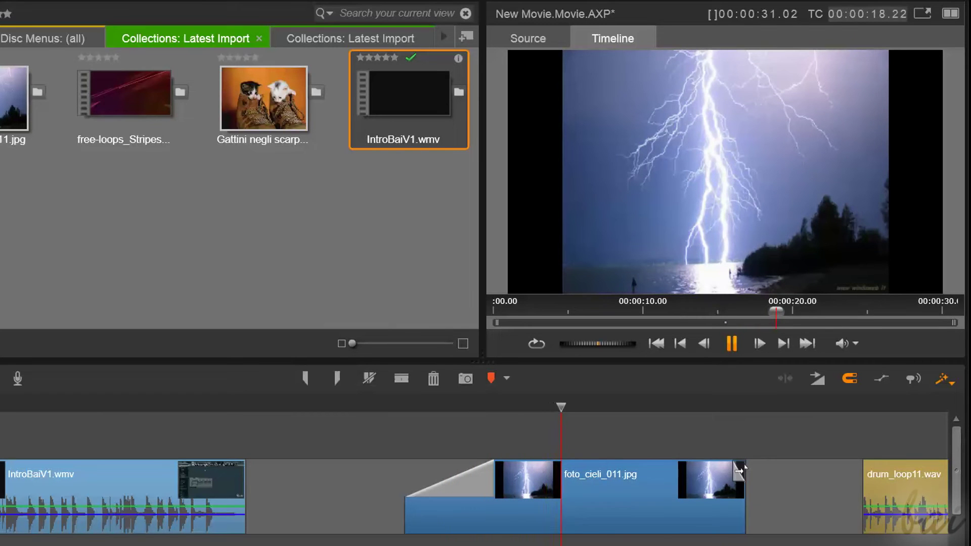
{"action": "left_click_drag", "start_coordinate": [743, 470], "coordinate": [662, 470]}
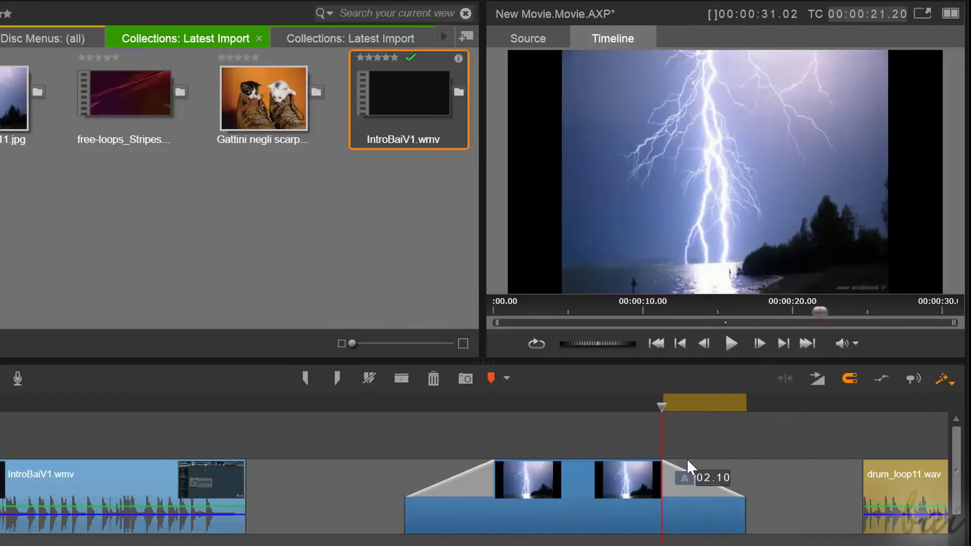
{"action": "left_click", "coordinate": [731, 341]}
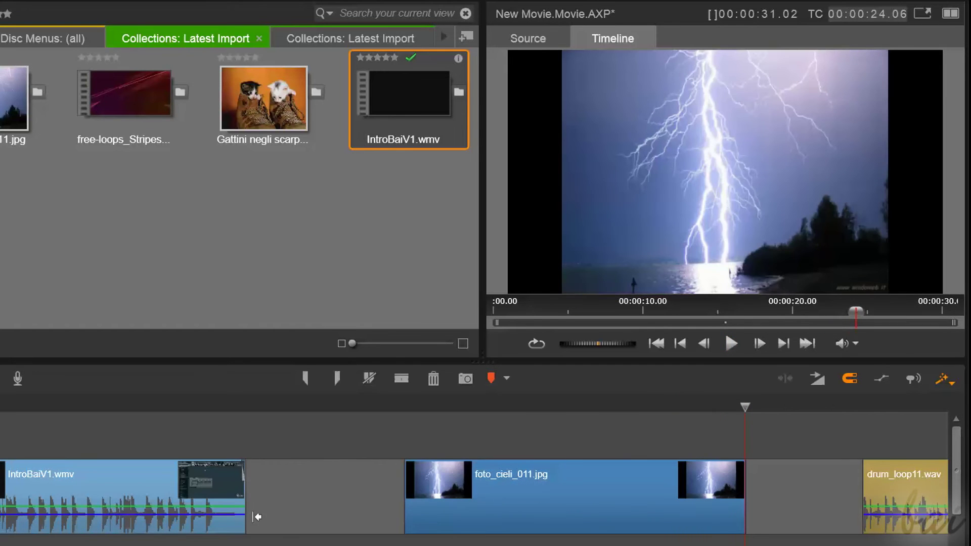
Step: Shorten the intro clip and close the gap so the photo starts near 00:00:09.22
{"action": "left_click_drag", "start_coordinate": [235, 493], "coordinate": [230, 493]}
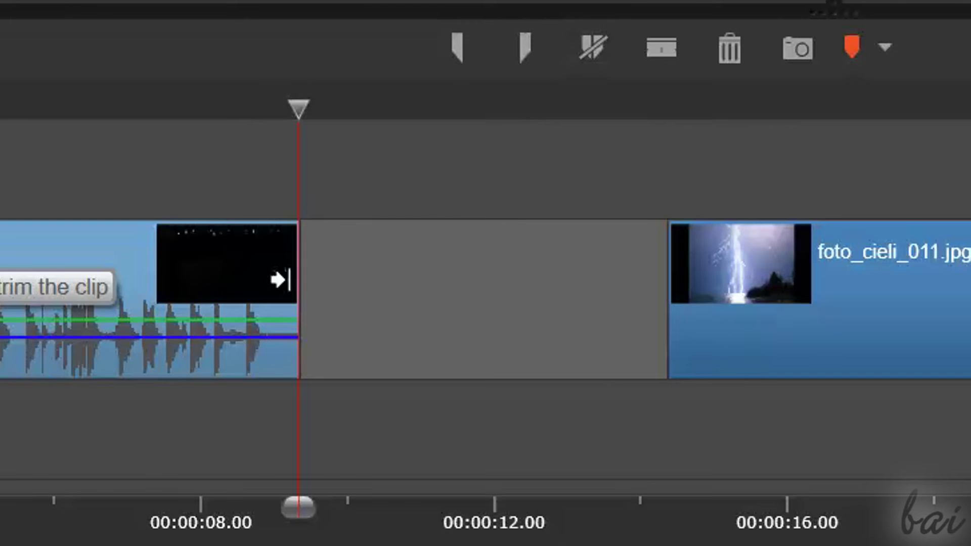
{"action": "left_click_drag", "start_coordinate": [324, 277], "coordinate": [549, 384]}
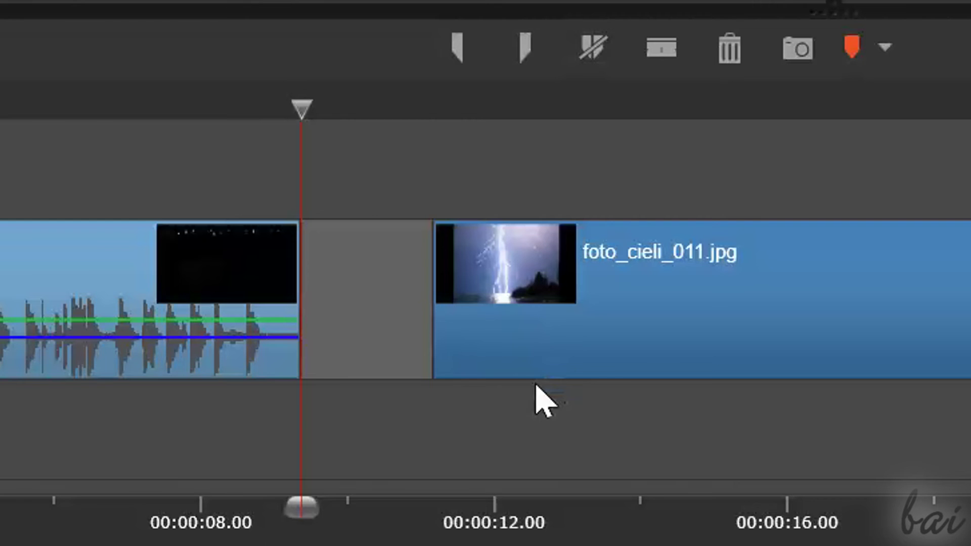
{"action": "left_click", "coordinate": [651, 271]}
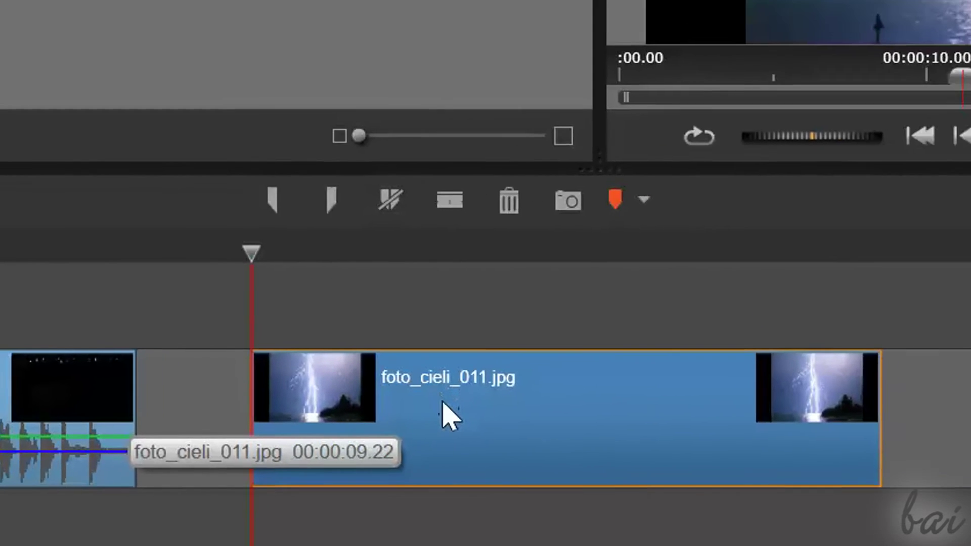
Step: Copy the lightning photo, split IntroBaiV1.wmv past 4 seconds and move its second piece right
{"action": "right_click", "coordinate": [442, 403]}
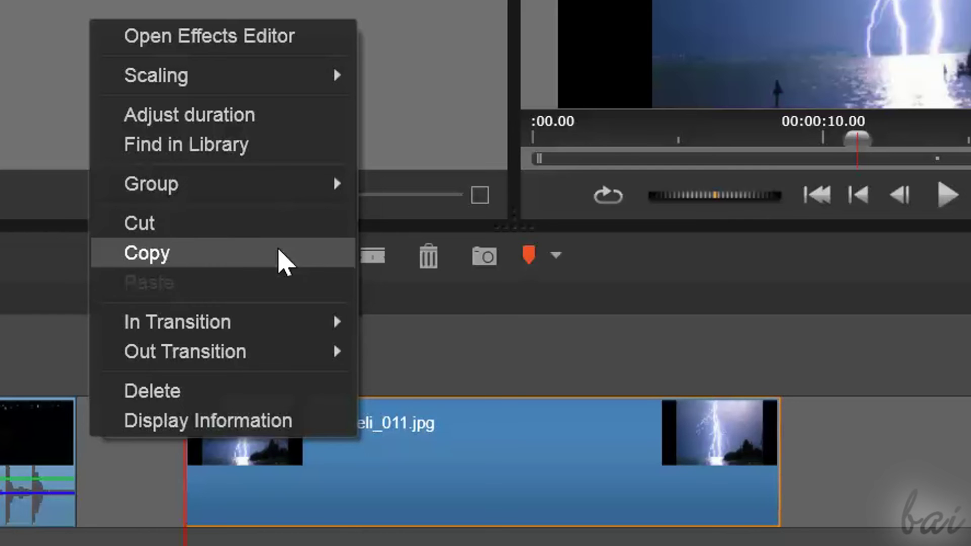
{"action": "left_click", "coordinate": [285, 260]}
{"action": "left_click_drag", "start_coordinate": [210, 168], "coordinate": [314, 187]}
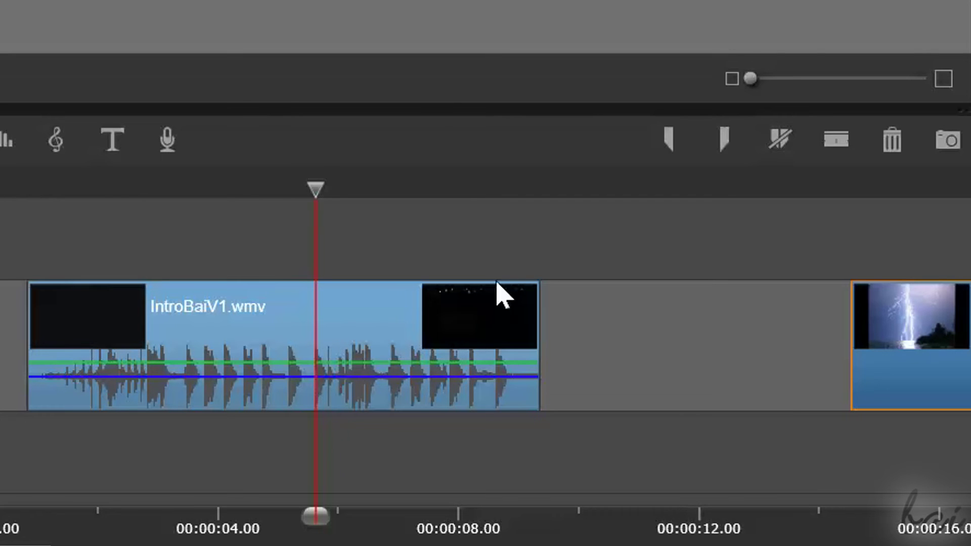
{"action": "key", "text": "ctrl+v"}
{"action": "left_click_drag", "start_coordinate": [425, 329], "coordinate": [529, 337]}
{"action": "left_click_drag", "start_coordinate": [219, 325], "coordinate": [230, 362]}
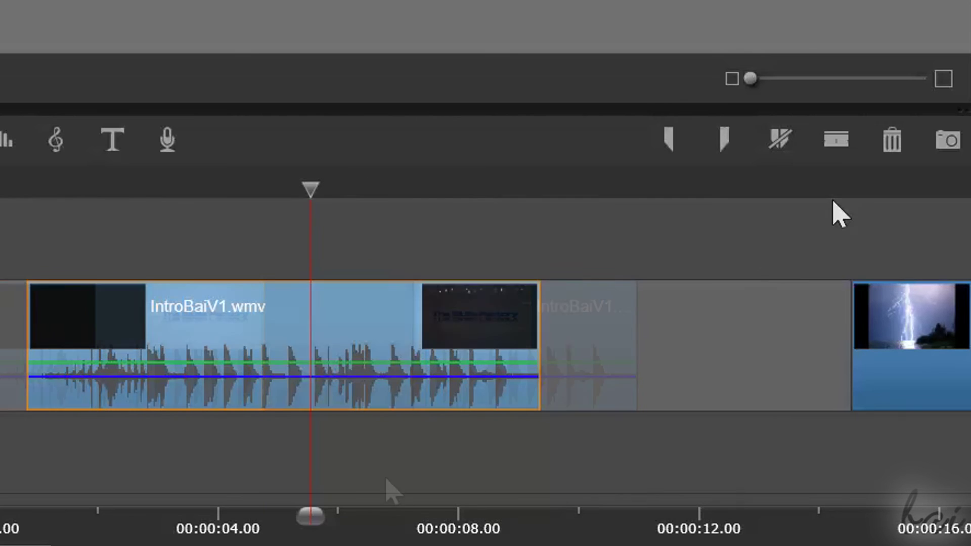
{"action": "left_click", "coordinate": [843, 154]}
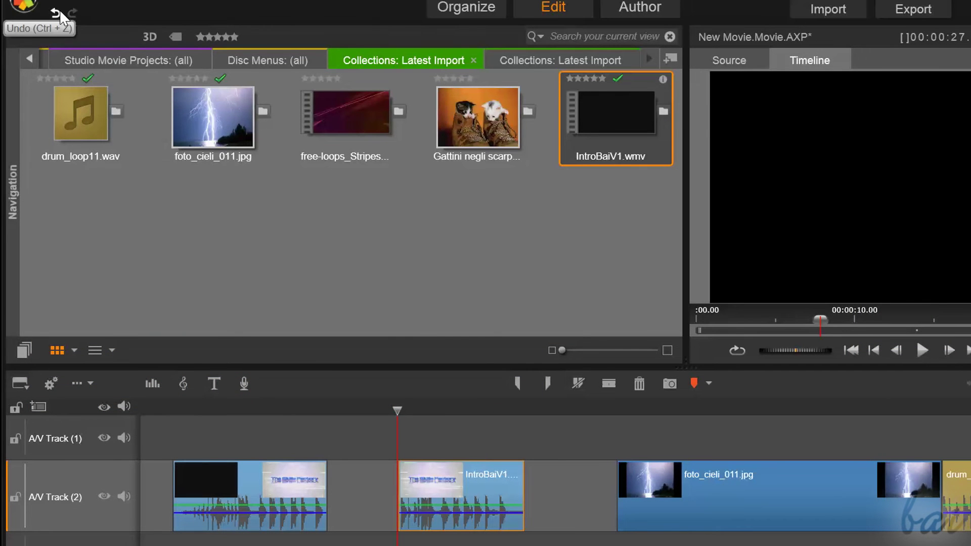
Step: Undo the split and move so IntroBaiV1.wmv is a single clip again
{"action": "left_click", "coordinate": [56, 14]}
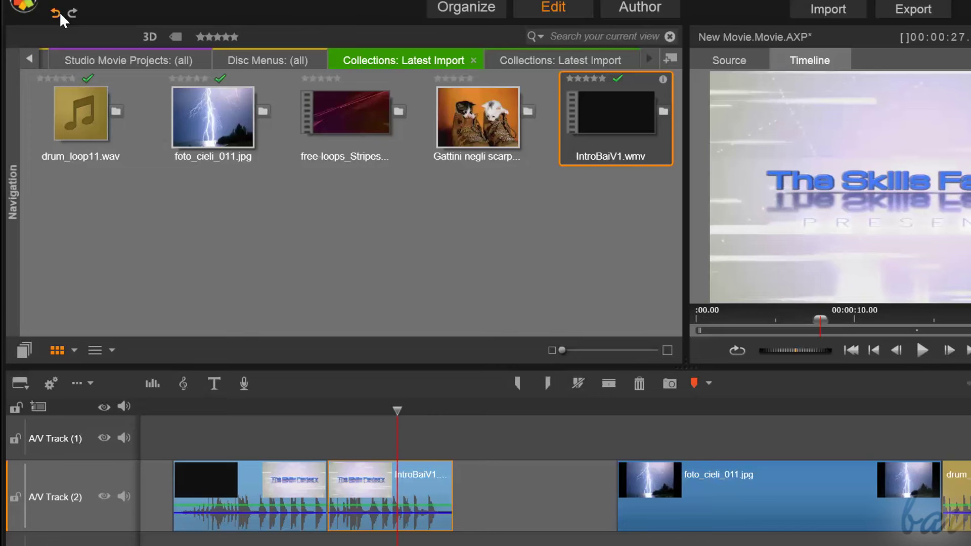
{"action": "left_click", "coordinate": [57, 13]}
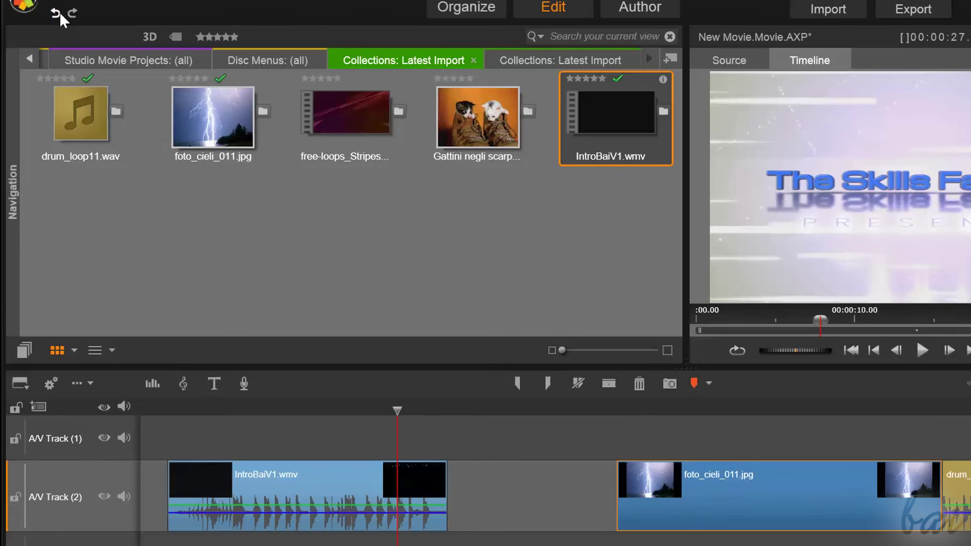
{"action": "left_click", "coordinate": [69, 15]}
{"action": "left_click", "coordinate": [58, 14]}
{"action": "left_click", "coordinate": [70, 16]}
{"action": "left_click", "coordinate": [57, 14]}
Step: Move the lightning photo onto A/V Track (1), shorten it and slide it above the intro's start
{"action": "left_click_drag", "start_coordinate": [739, 483], "coordinate": [569, 439]}
{"action": "left_click_drag", "start_coordinate": [761, 433], "coordinate": [479, 434]}
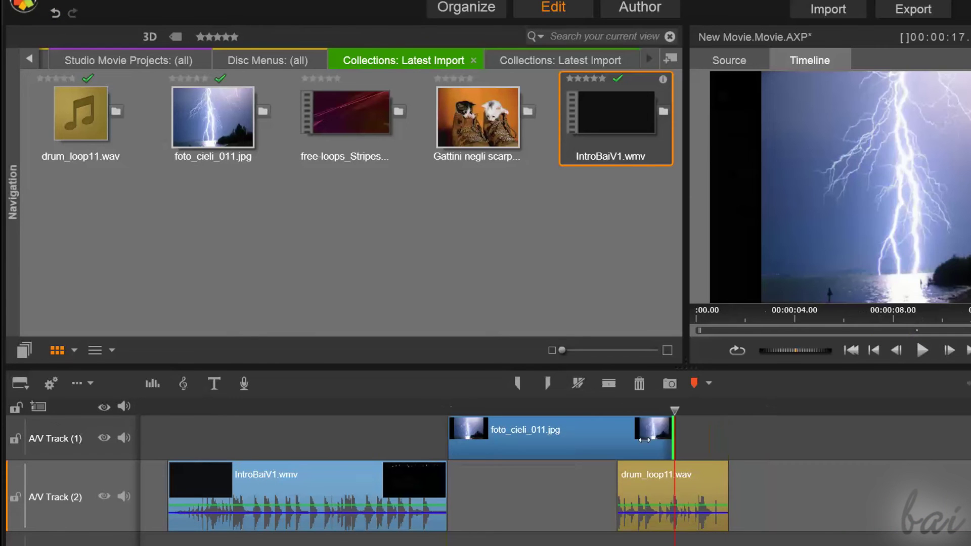
{"action": "left_click_drag", "start_coordinate": [441, 405], "coordinate": [255, 372]}
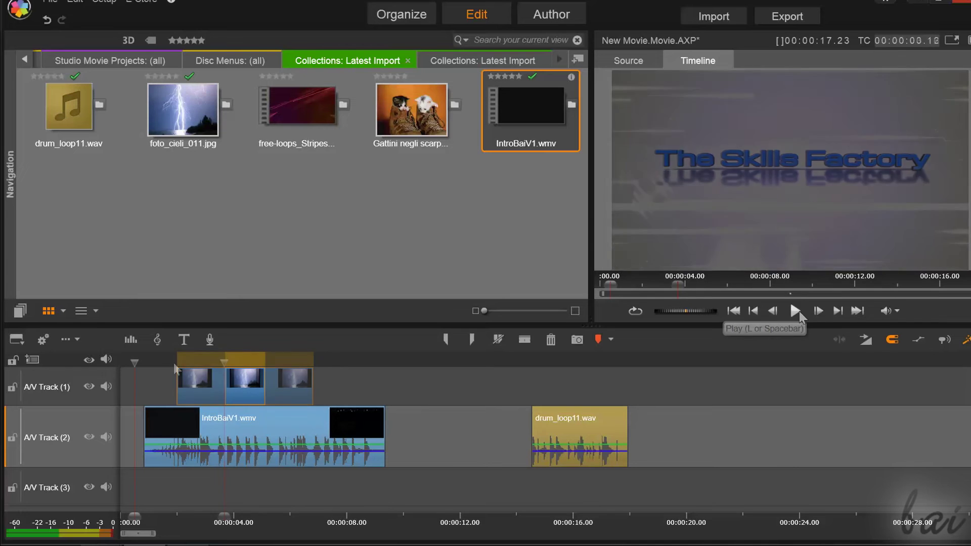
Step: Play the movie, then play, pause and scrub free-loops_Stripes_3.mp4 in the Source player
{"action": "left_click", "coordinate": [799, 311]}
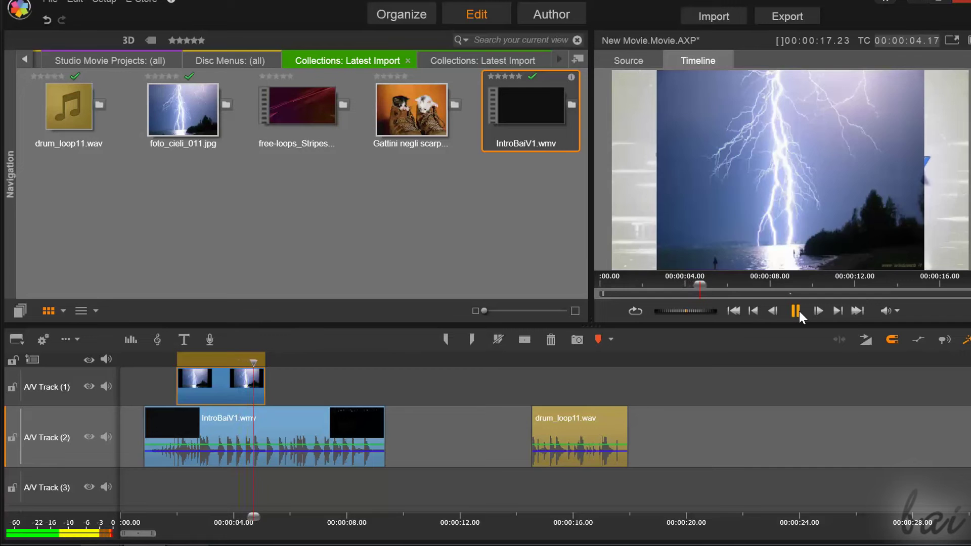
{"action": "left_click_drag", "start_coordinate": [62, 413], "coordinate": [95, 463]}
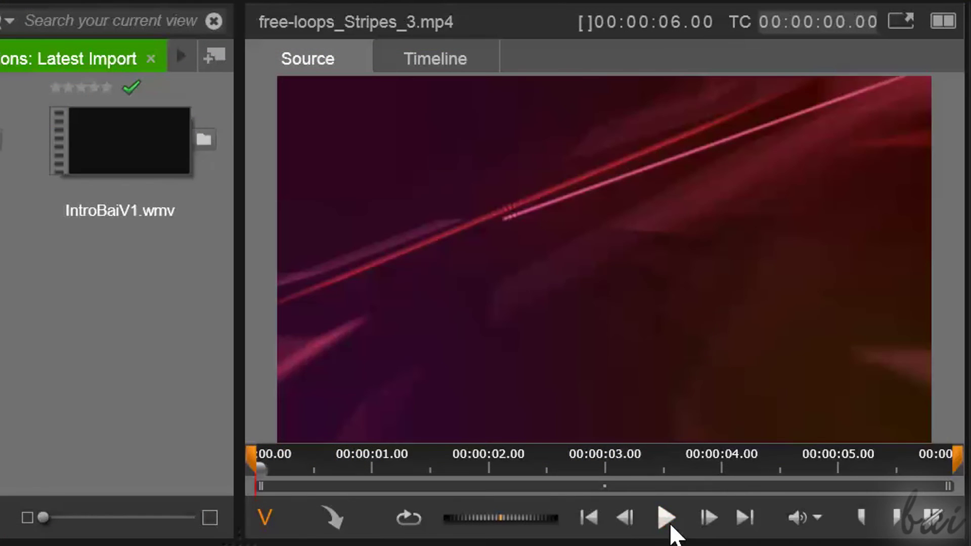
{"action": "left_click", "coordinate": [669, 521]}
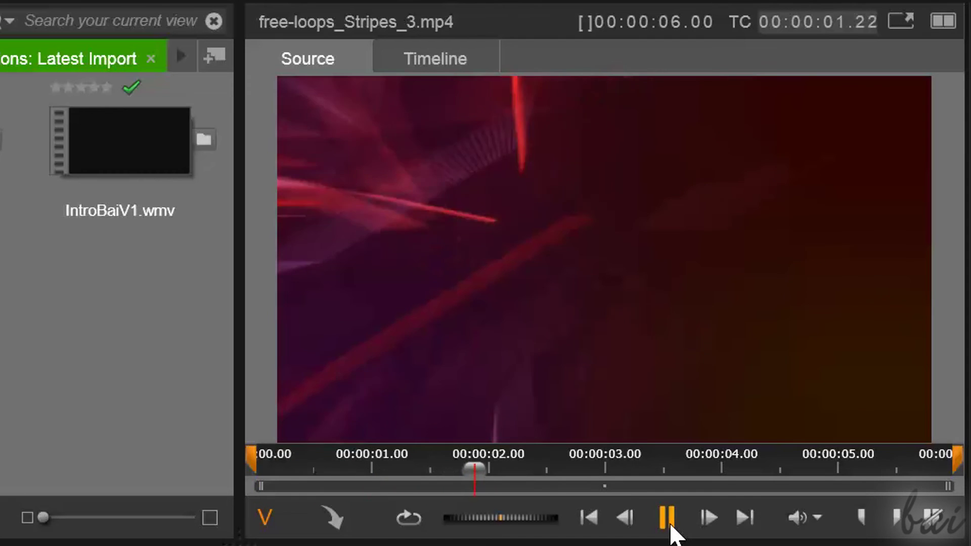
{"action": "left_click", "coordinate": [665, 518]}
{"action": "left_click_drag", "start_coordinate": [563, 471], "coordinate": [526, 486]}
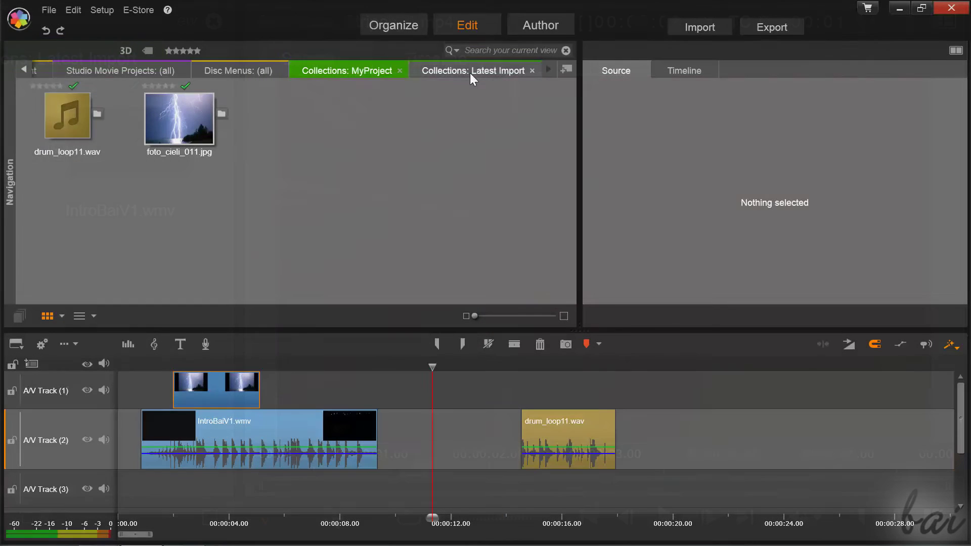
Step: Preview the kittens photo and IntroBaiV1.wmv from the Latest Import collection
{"action": "left_click", "coordinate": [469, 72]}
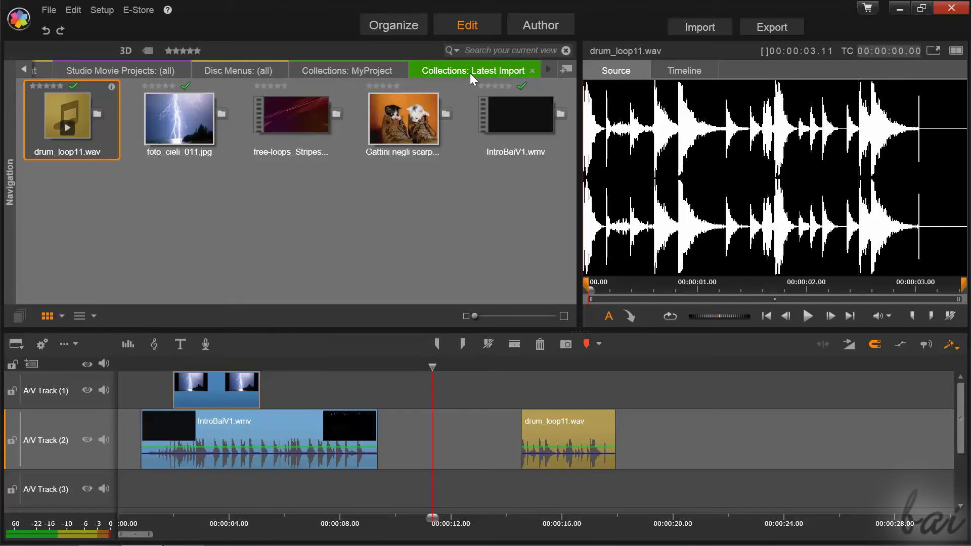
{"action": "left_click", "coordinate": [409, 117]}
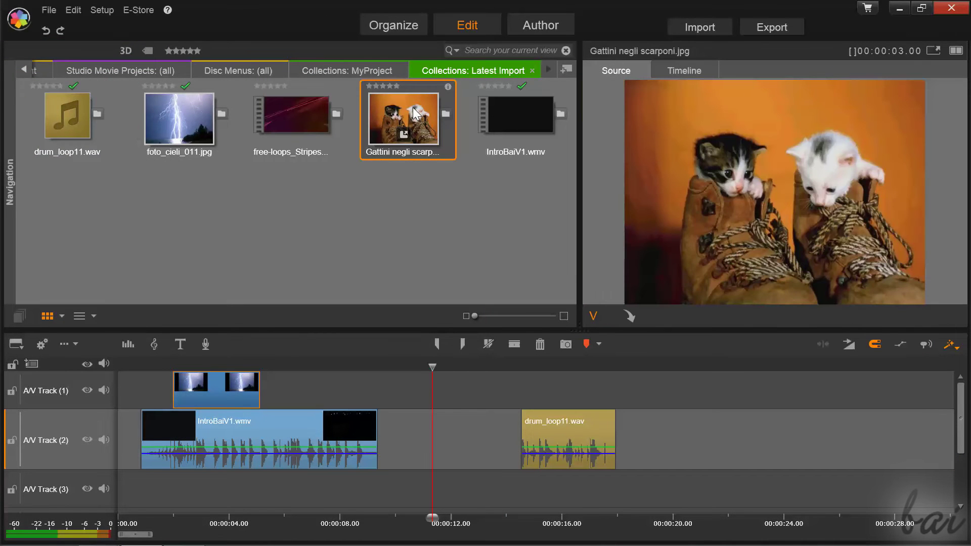
{"action": "left_click", "coordinate": [488, 120]}
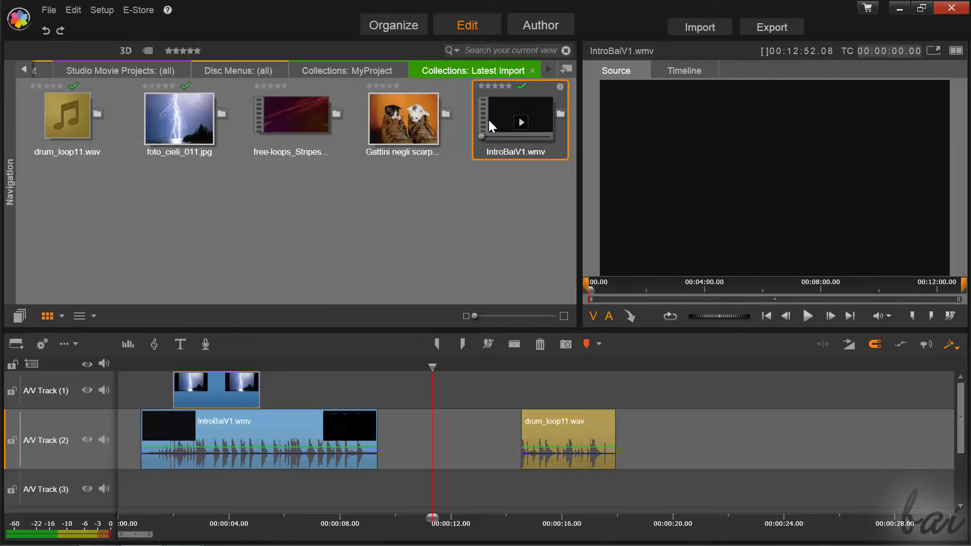
{"action": "left_click", "coordinate": [403, 120]}
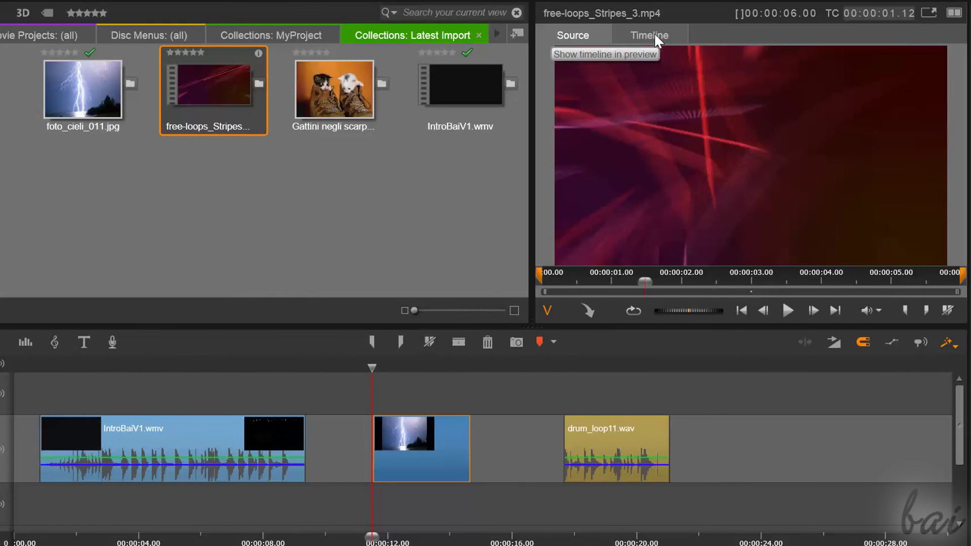
Step: Return the player to the Timeline and play the movie from the lightning photo, scrubbing through it
{"action": "left_click", "coordinate": [654, 33]}
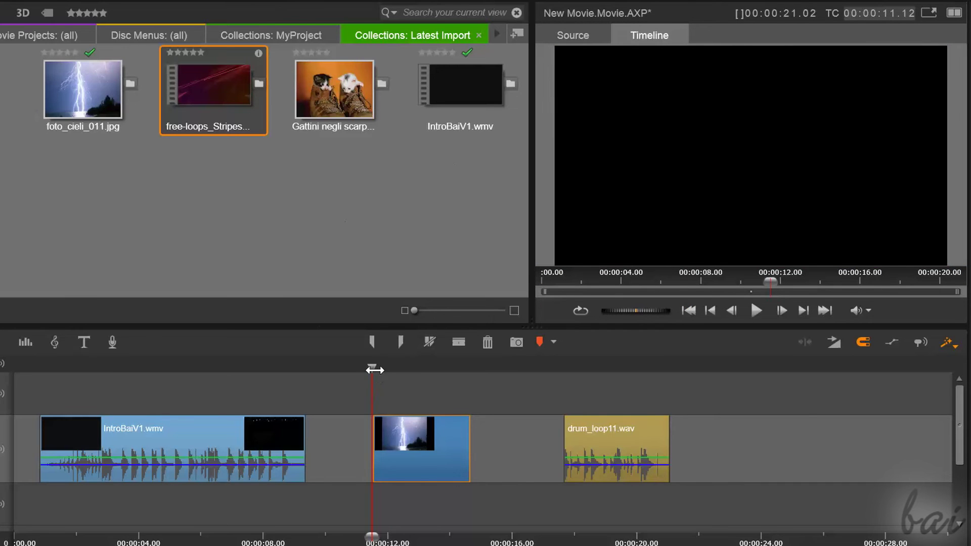
{"action": "left_click_drag", "start_coordinate": [374, 367], "coordinate": [363, 402]}
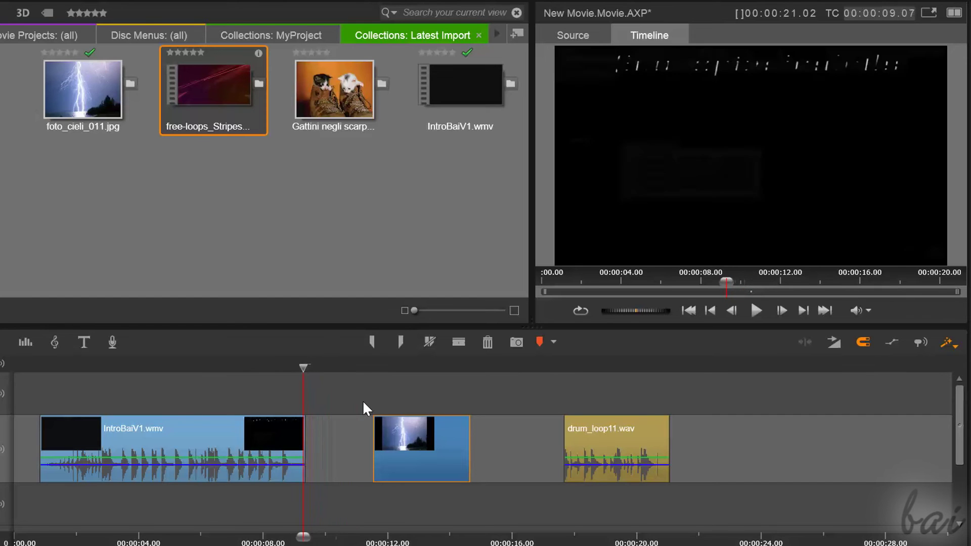
{"action": "key", "text": "space"}
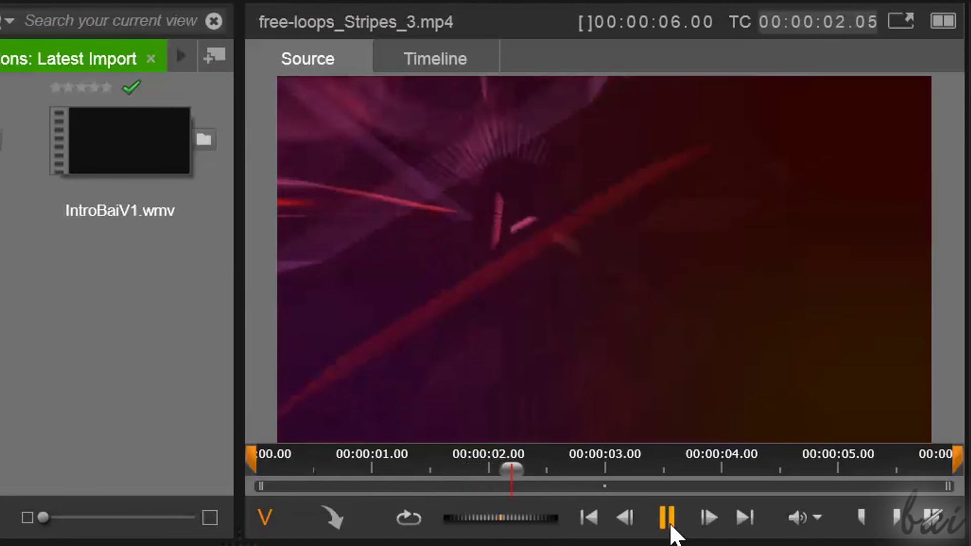
{"action": "left_click", "coordinate": [665, 515]}
{"action": "left_click_drag", "start_coordinate": [571, 475], "coordinate": [401, 470]}
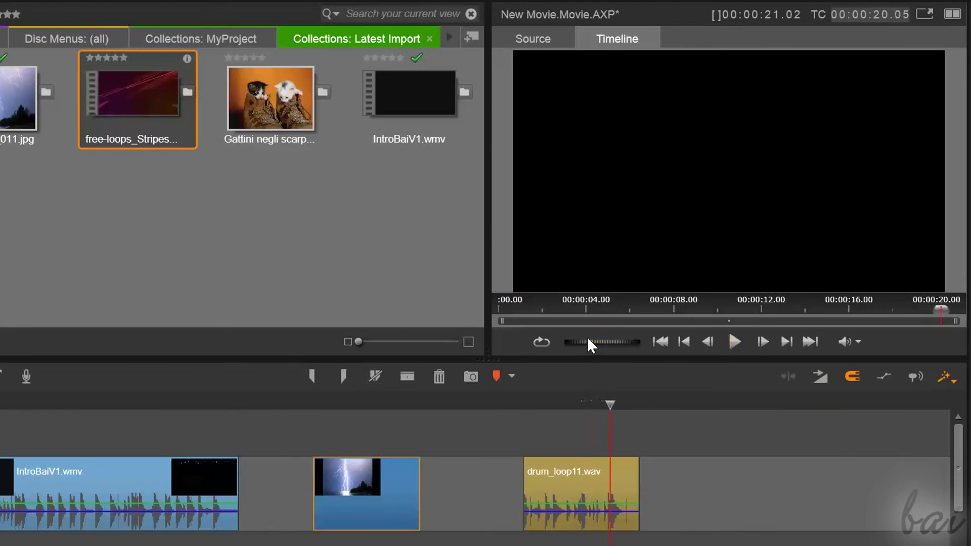
{"action": "key", "text": "space"}
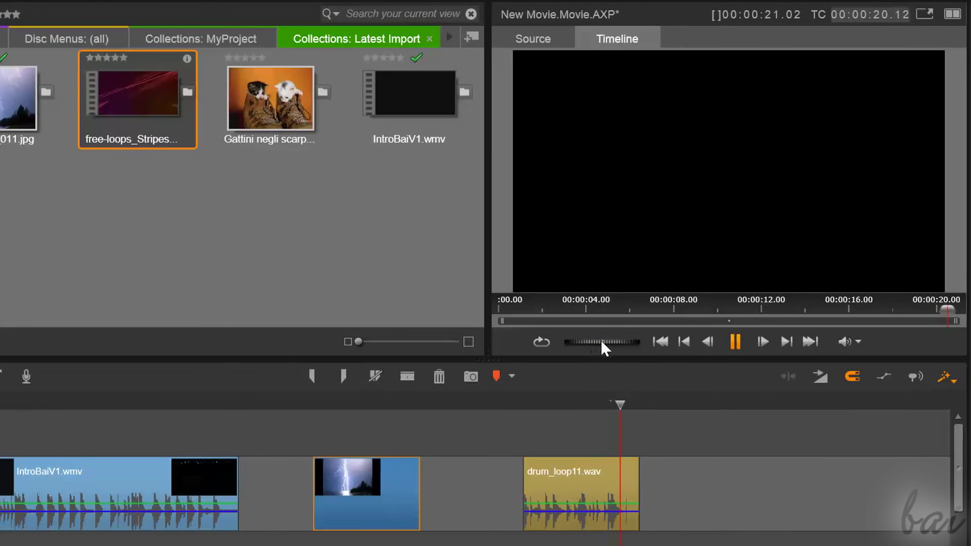
{"action": "left_click_drag", "start_coordinate": [583, 339], "coordinate": [574, 340]}
{"action": "left_click", "coordinate": [553, 490]}
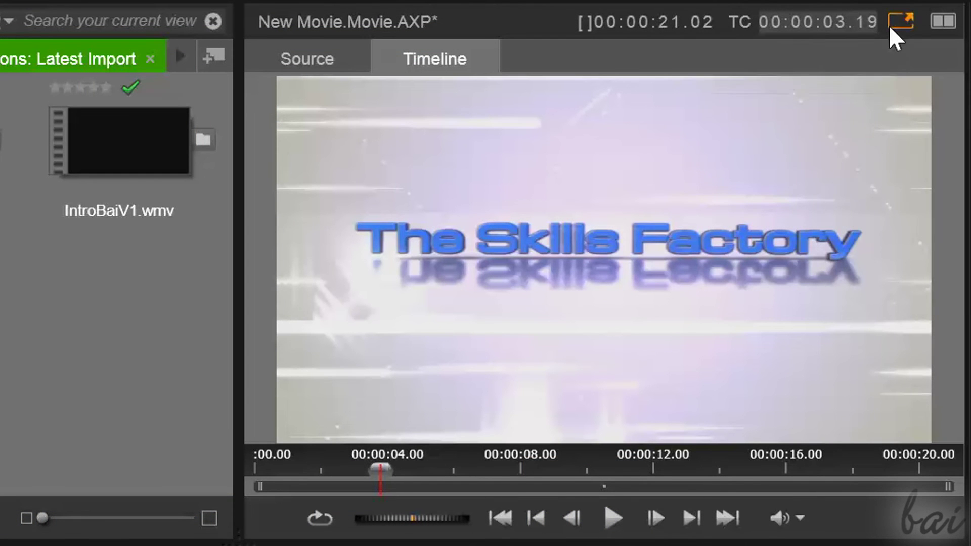
{"action": "left_click", "coordinate": [889, 27]}
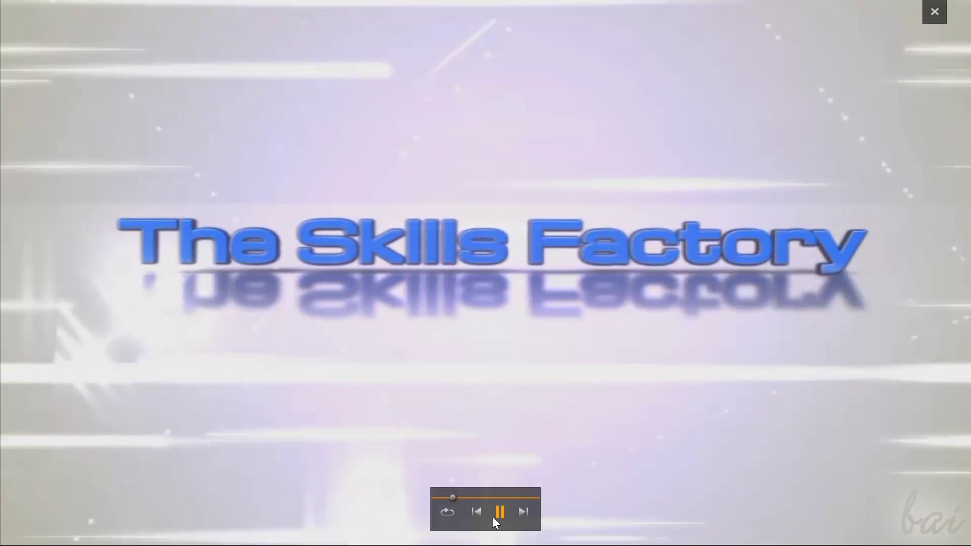
{"action": "left_click", "coordinate": [494, 515]}
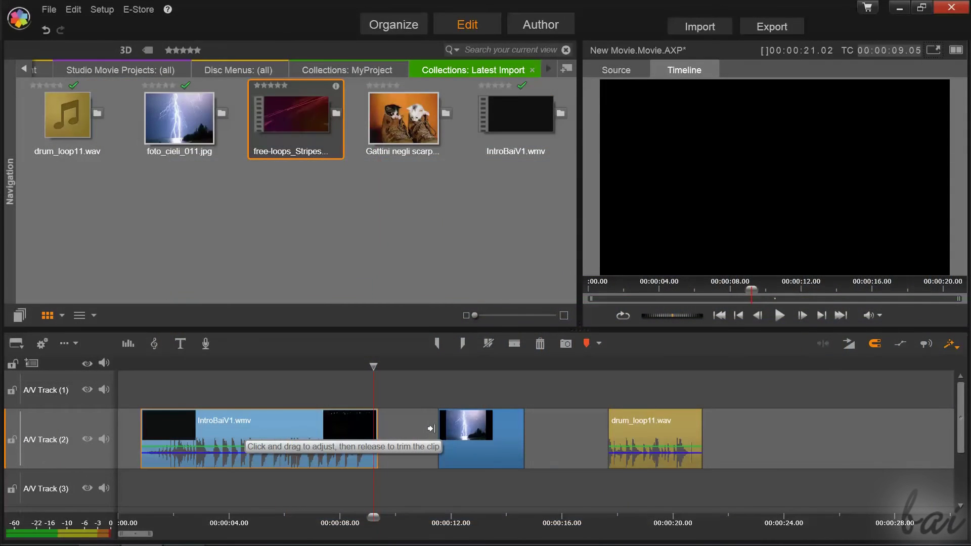
{"action": "left_click", "coordinate": [172, 363]}
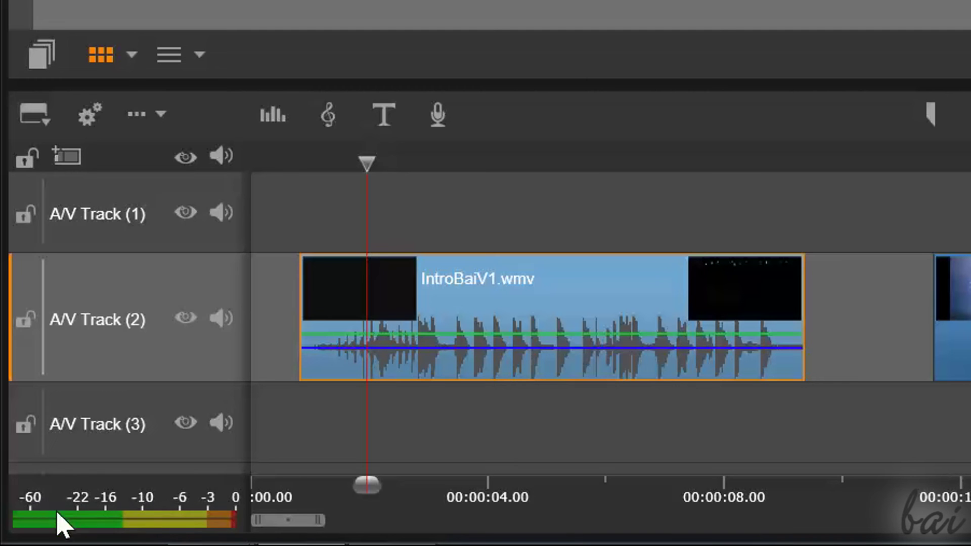
{"action": "key", "text": "space"}
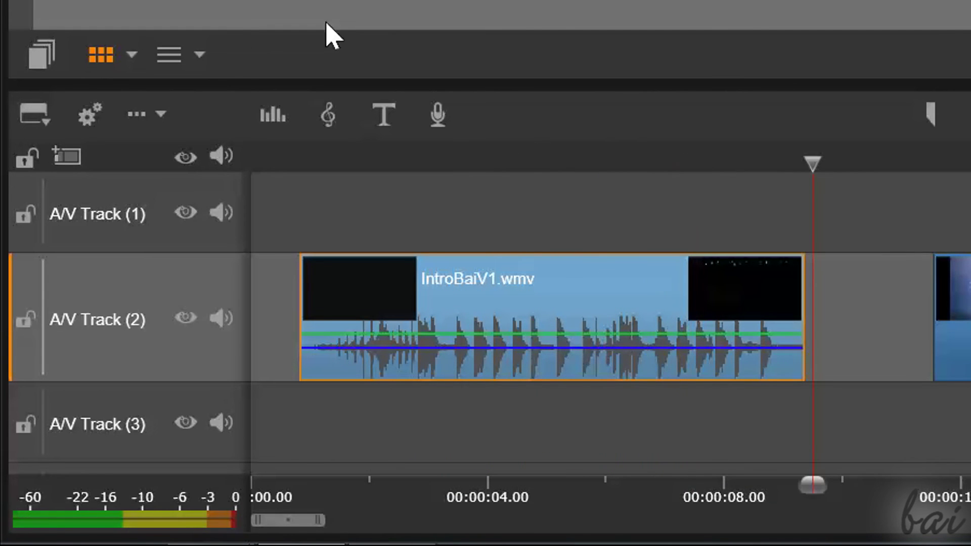
Step: Turn the A/V Track (2) volume down to -6 dB in the audio mixer, then hide the mixer
{"action": "left_click", "coordinate": [260, 115]}
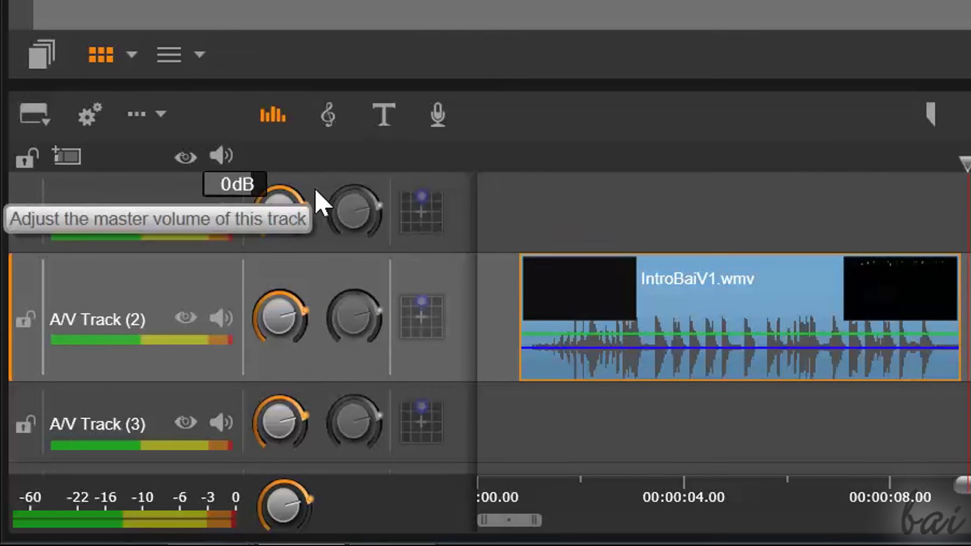
{"action": "mouse_move", "coordinate": [280, 319]}
{"action": "left_mouse_down"}
{"action": "mouse_move", "coordinate": [275, 289]}
{"action": "mouse_move", "coordinate": [260, 303]}
{"action": "mouse_move", "coordinate": [282, 308]}
{"action": "left_mouse_up"}
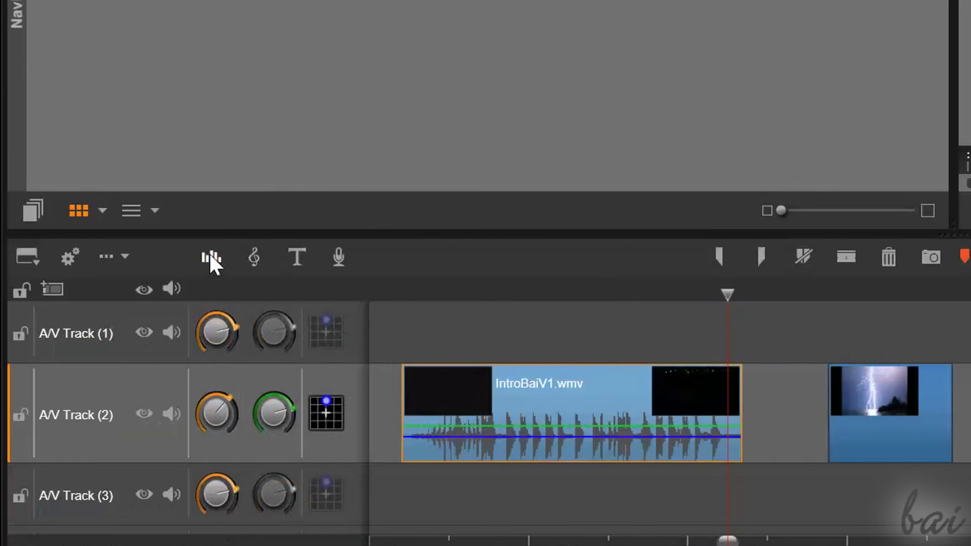
{"action": "left_click", "coordinate": [210, 258]}
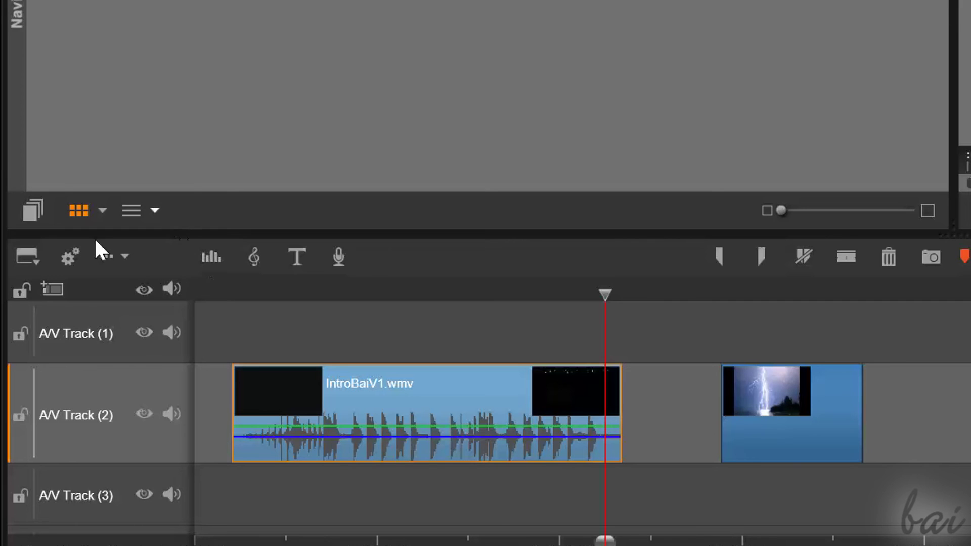
Step: Confirm the timeline format stays Widescreen (16:9), Regular (2D), HD 1920x1080 24p, and show the storyboard strip
{"action": "left_click", "coordinate": [72, 253]}
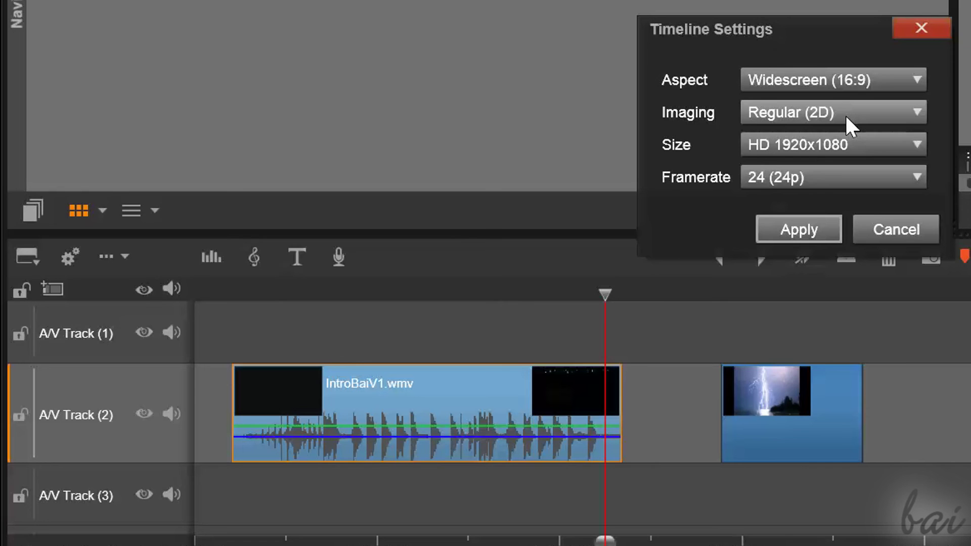
{"action": "left_click", "coordinate": [860, 80]}
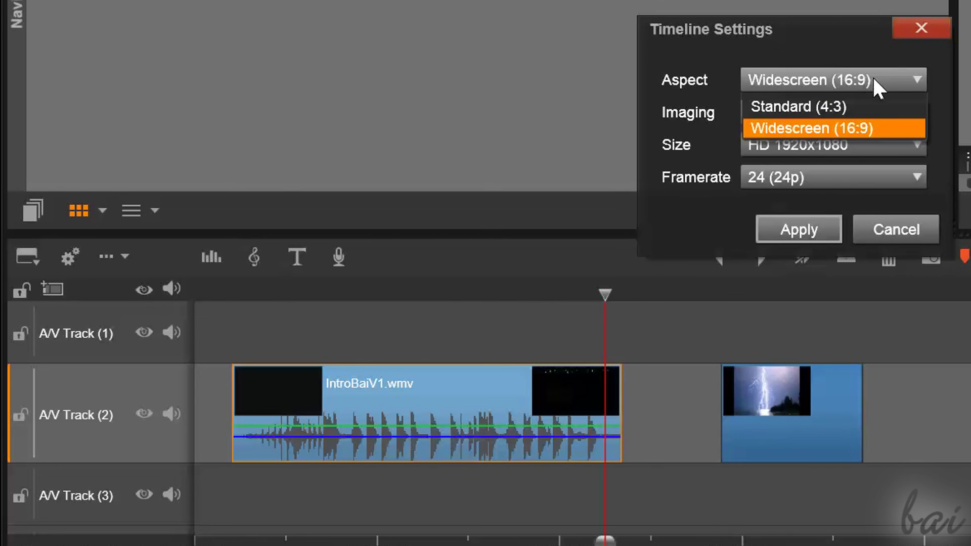
{"action": "left_click", "coordinate": [874, 80]}
{"action": "left_click", "coordinate": [884, 111]}
{"action": "left_click", "coordinate": [894, 104]}
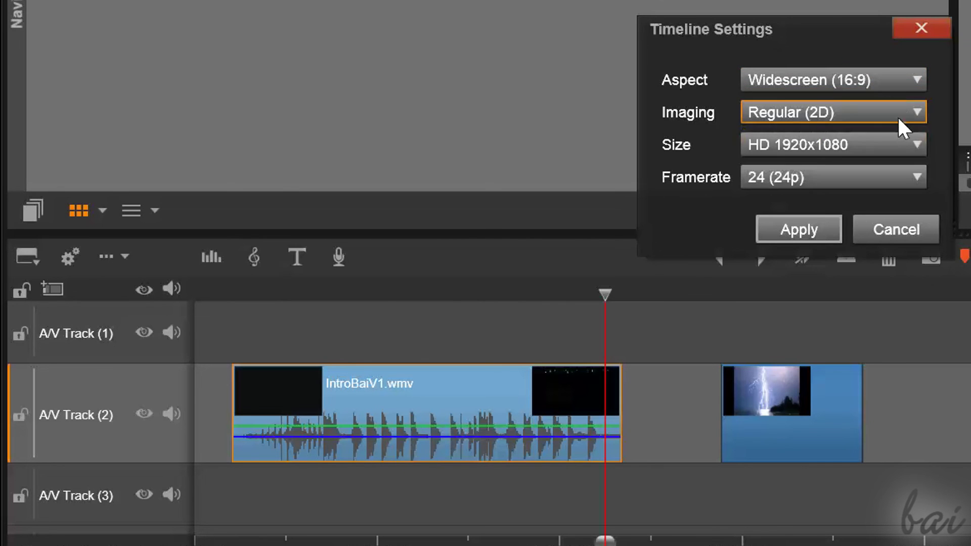
{"action": "left_click", "coordinate": [905, 142]}
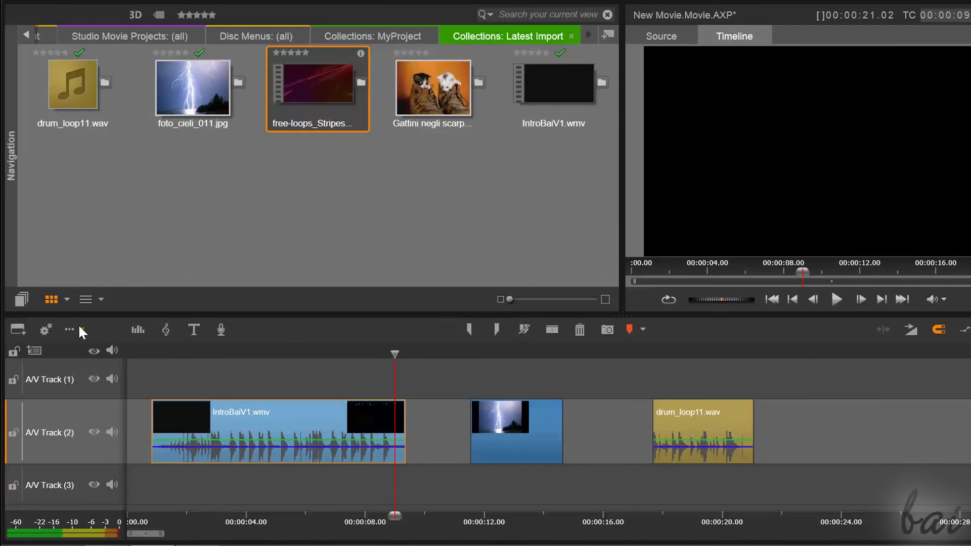
{"action": "left_click", "coordinate": [80, 330]}
{"action": "left_click", "coordinate": [71, 328]}
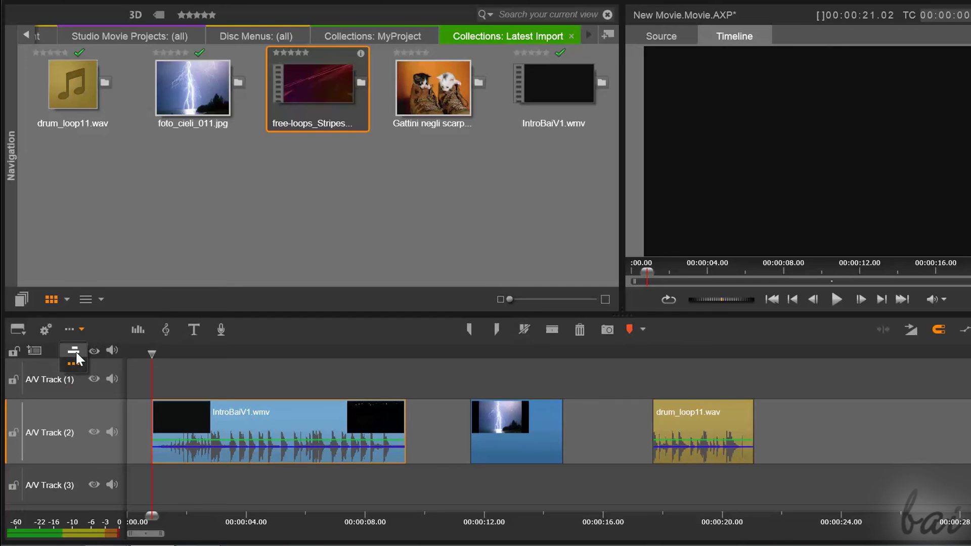
Step: Turn on the Navigator strip and use it to zoom and scroll the timeline, ending at the start
{"action": "left_click", "coordinate": [75, 351]}
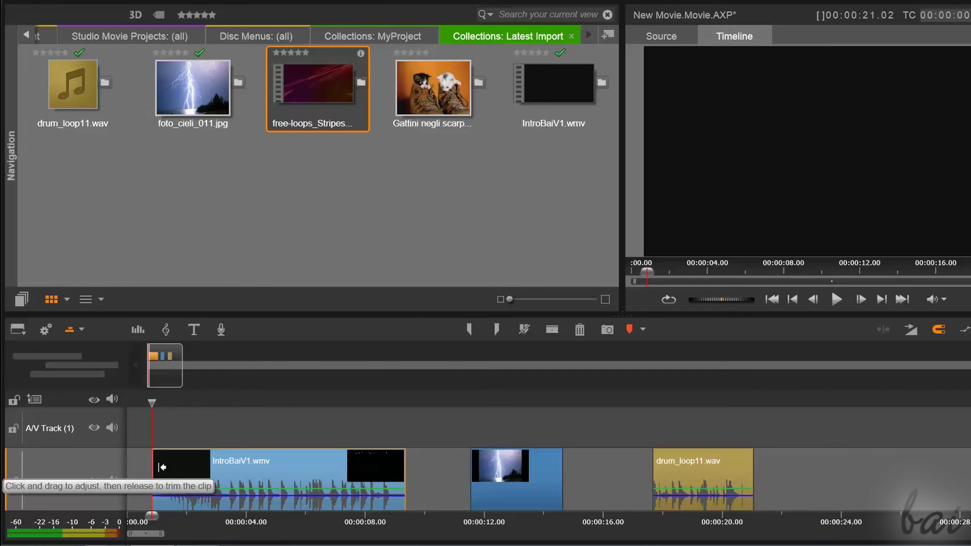
{"action": "left_click_drag", "start_coordinate": [182, 374], "coordinate": [260, 379]}
{"action": "left_click", "coordinate": [317, 365]}
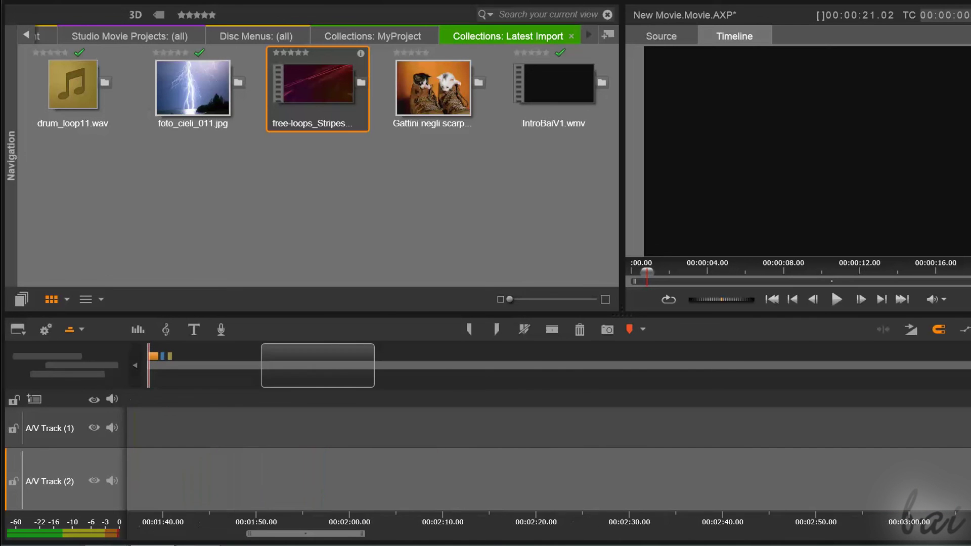
{"action": "left_click", "coordinate": [861, 370]}
{"action": "left_click_drag", "start_coordinate": [506, 364], "coordinate": [123, 374]}
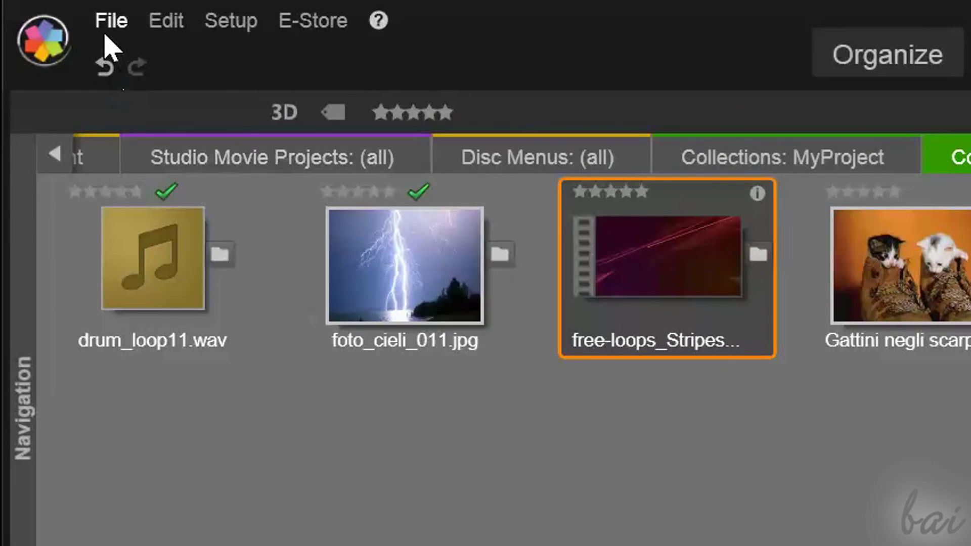
Step: Save the movie project under the name MyProject with File > Save Movie As
{"action": "left_click", "coordinate": [93, 13]}
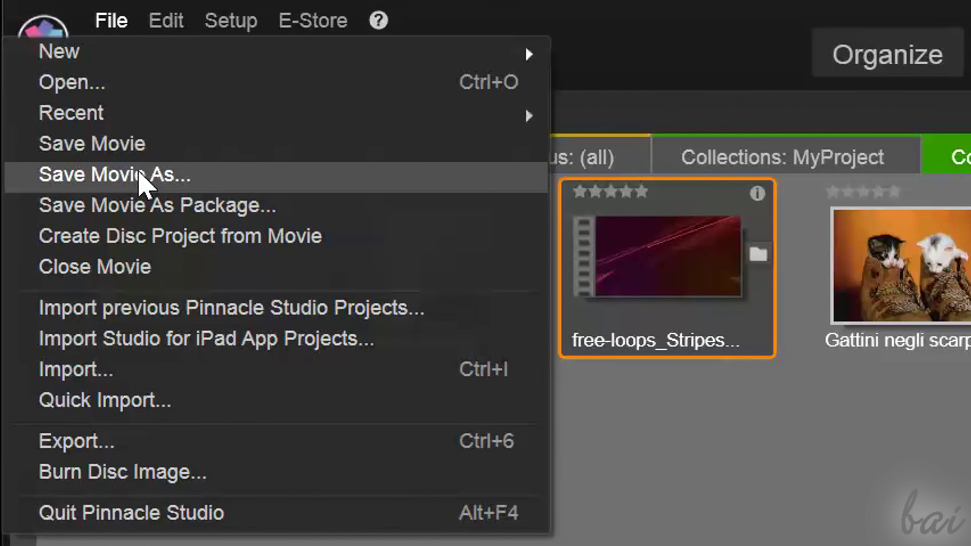
{"action": "left_click", "coordinate": [144, 182]}
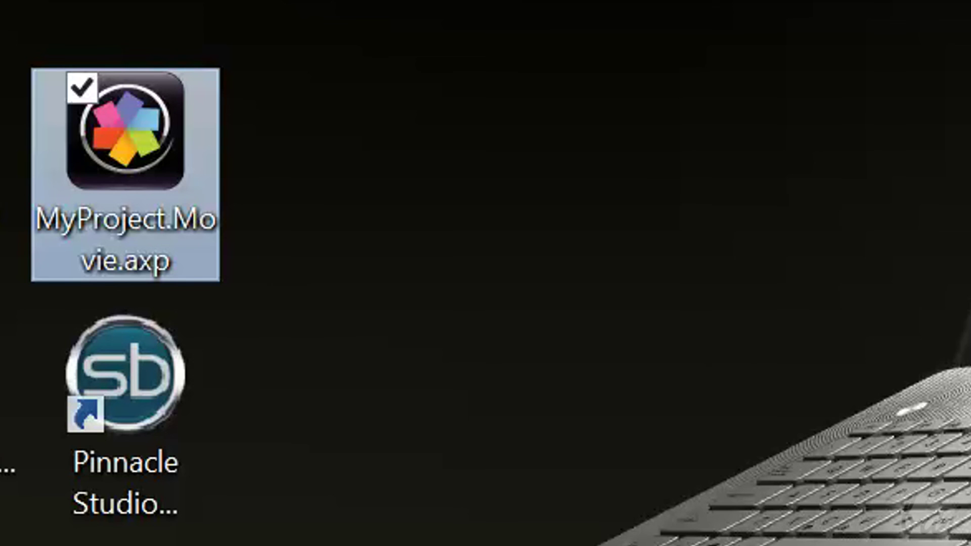
{"action": "left_click", "coordinate": [259, 238]}
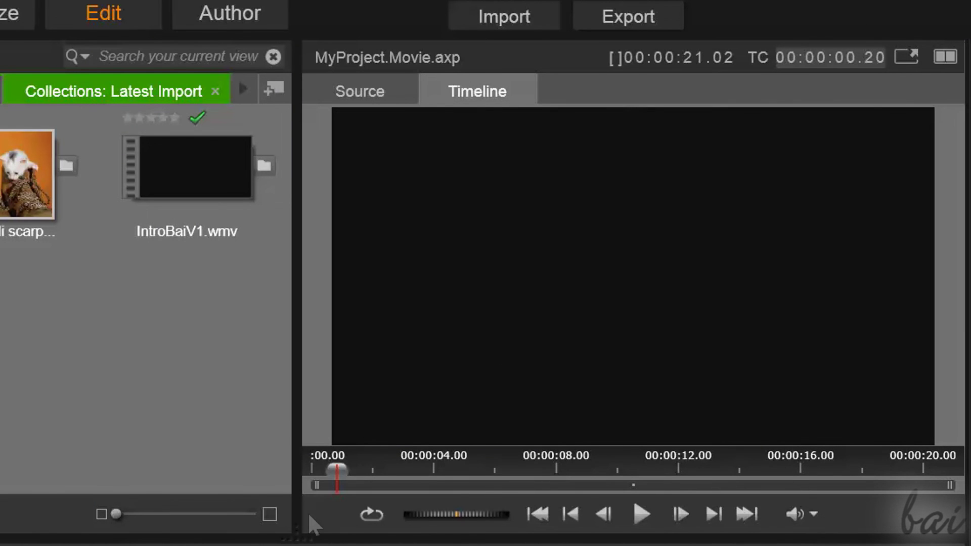
Step: In the Exporter, review the Disc (DVD), Cloud (Facebook) and Device (Nintendo Wii) export options
{"action": "left_click", "coordinate": [629, 25]}
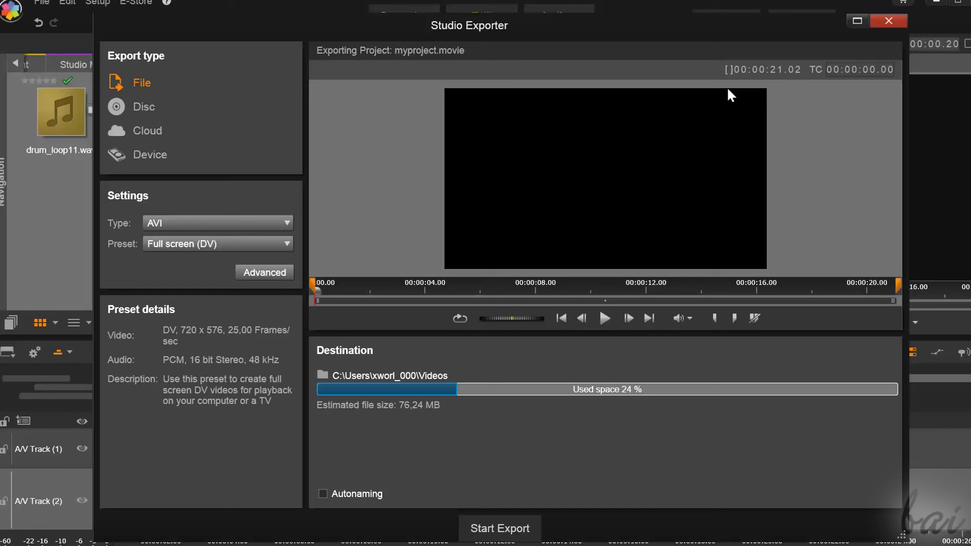
{"action": "left_click", "coordinate": [147, 104]}
{"action": "left_click", "coordinate": [201, 218]}
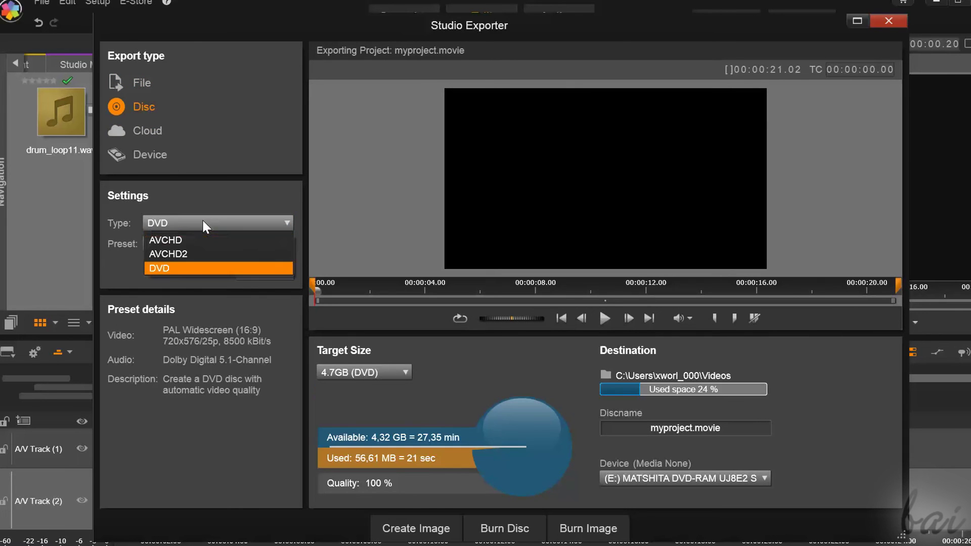
{"action": "left_click", "coordinate": [196, 216]}
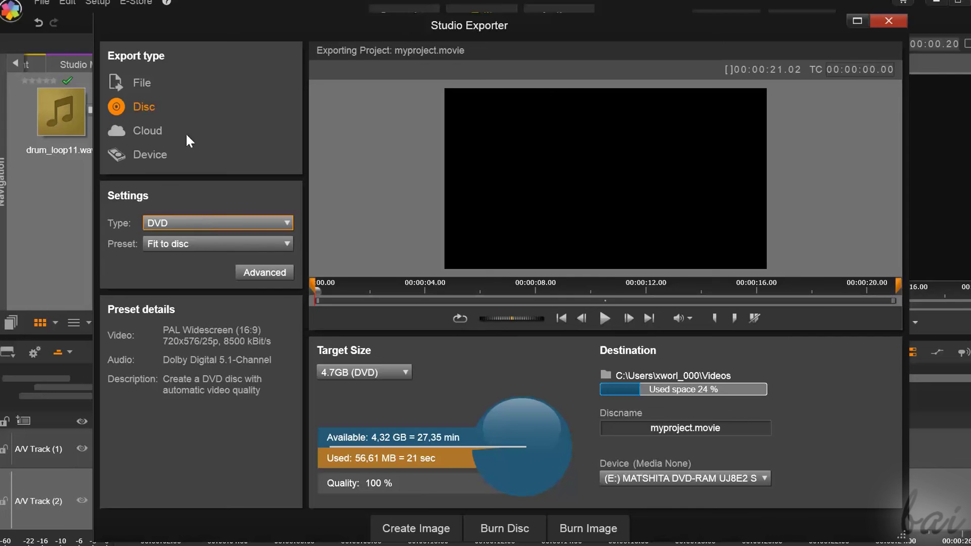
{"action": "left_click", "coordinate": [157, 135]}
{"action": "left_click", "coordinate": [198, 223]}
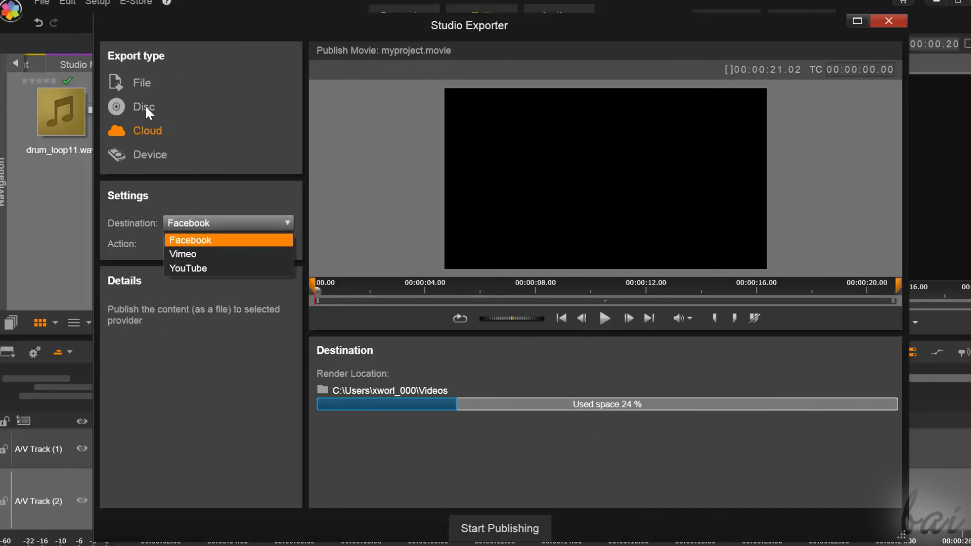
{"action": "left_click", "coordinate": [142, 161]}
{"action": "left_click", "coordinate": [142, 162]}
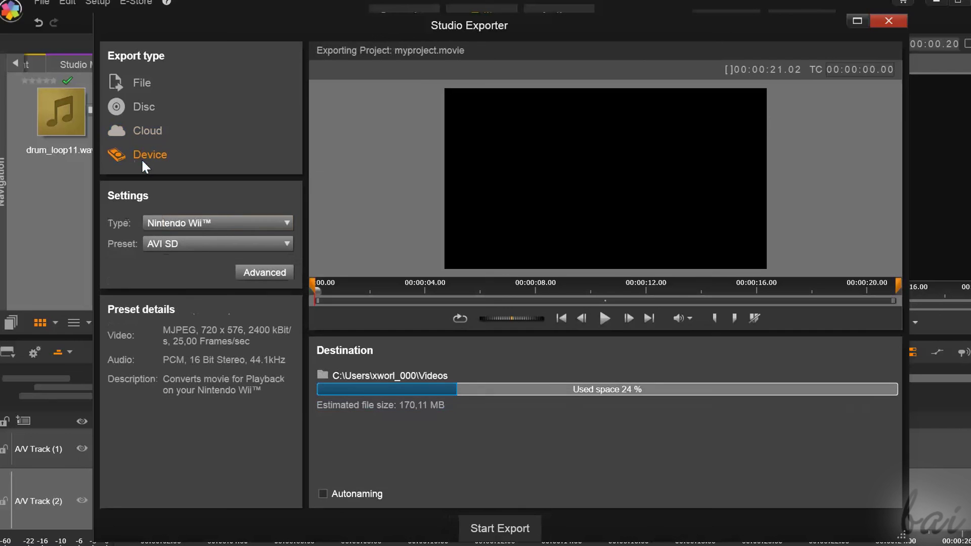
{"action": "left_click", "coordinate": [179, 225]}
{"action": "left_click", "coordinate": [144, 106]}
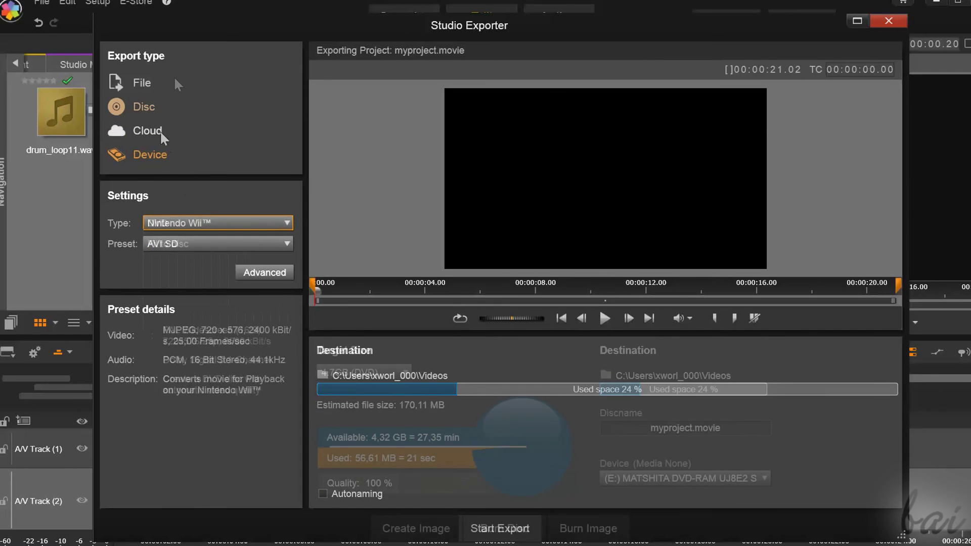
Step: Set the export type to File with AVI format, leaving the destination folder unchanged
{"action": "left_click", "coordinate": [150, 77]}
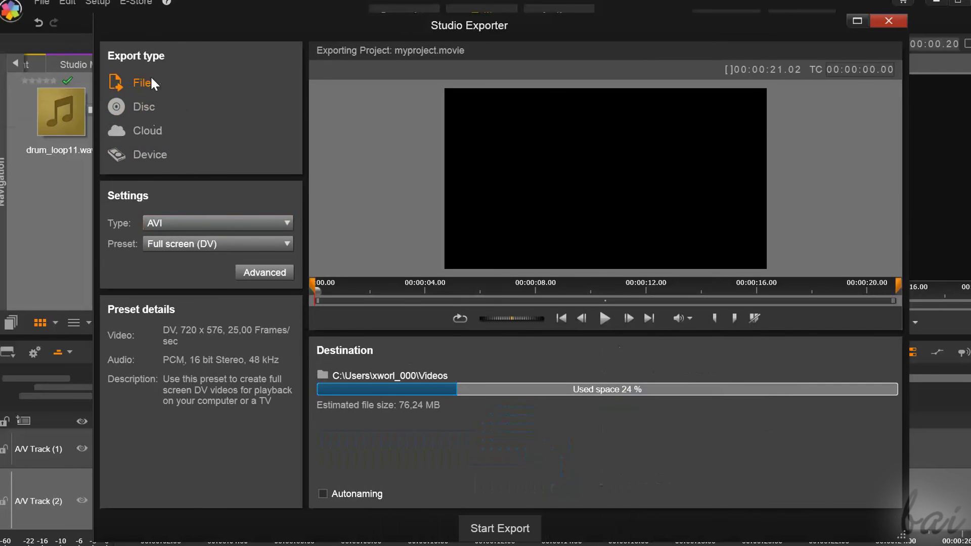
{"action": "left_click", "coordinate": [219, 226]}
{"action": "left_click", "coordinate": [235, 240]}
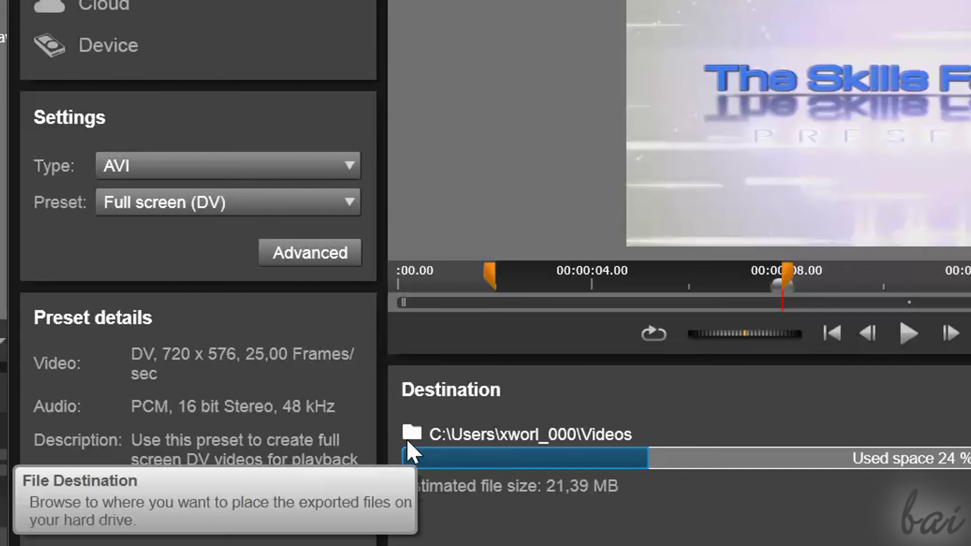
{"action": "left_click", "coordinate": [408, 441]}
{"action": "left_click_drag", "start_coordinate": [912, 262], "coordinate": [916, 278]}
{"action": "left_click", "coordinate": [926, 55]}
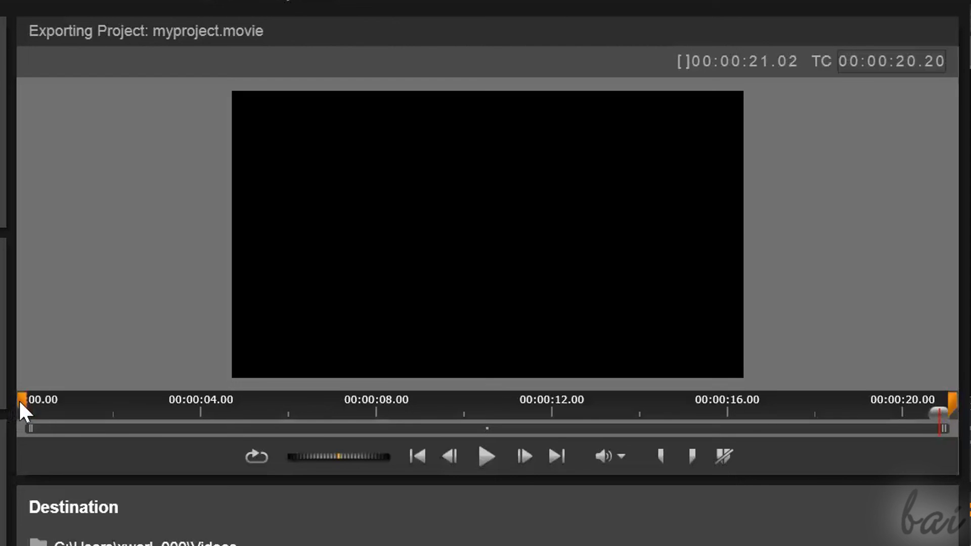
Step: Set the export in and out marks and start exporting the movie to AVI
{"action": "mouse_move", "coordinate": [19, 401]}
{"action": "left_mouse_down"}
{"action": "mouse_move", "coordinate": [104, 434]}
{"action": "mouse_move", "coordinate": [108, 405]}
{"action": "left_mouse_up"}
{"action": "mouse_move", "coordinate": [950, 402]}
{"action": "left_mouse_down"}
{"action": "mouse_move", "coordinate": [329, 423]}
{"action": "mouse_move", "coordinate": [372, 440]}
{"action": "left_mouse_up"}
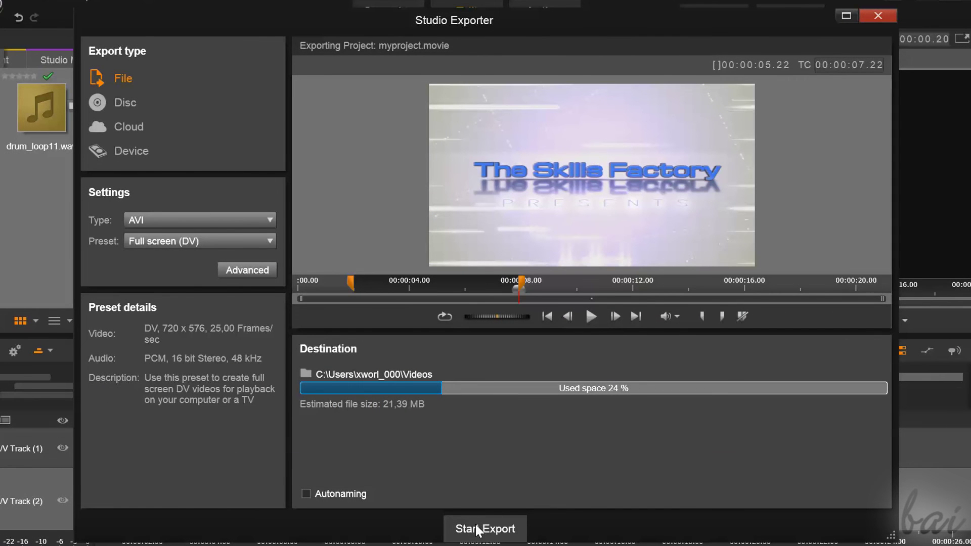
{"action": "left_click", "coordinate": [477, 529]}
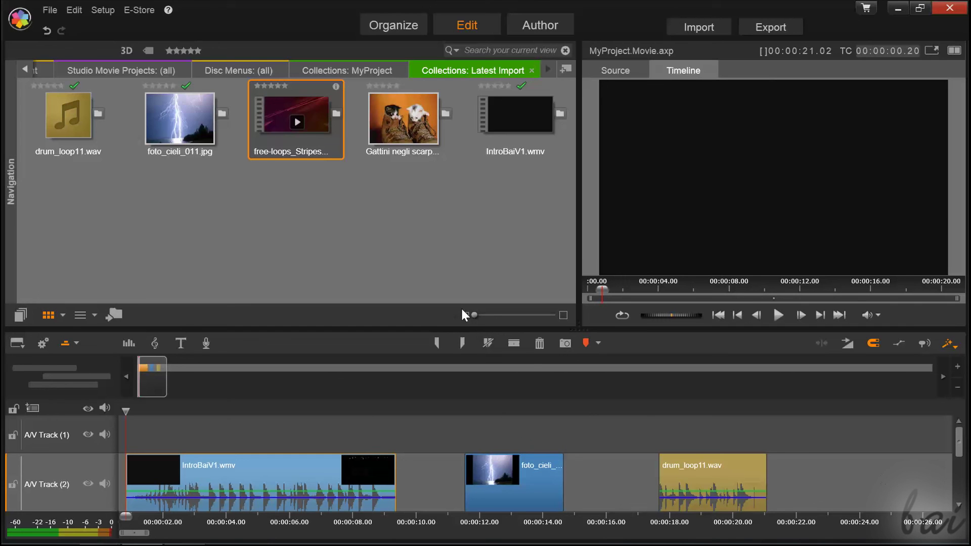